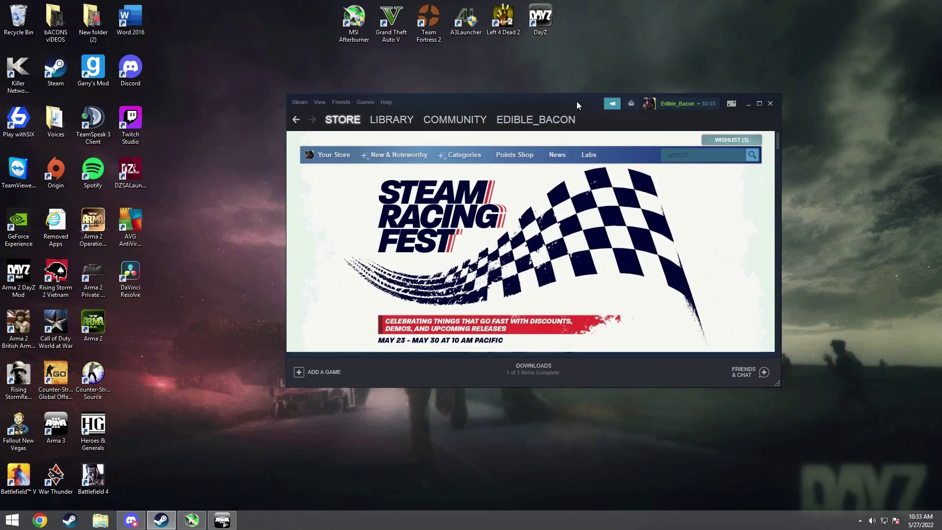
pyautogui.moveTo(576, 101); pyautogui.dragTo(499, 139)
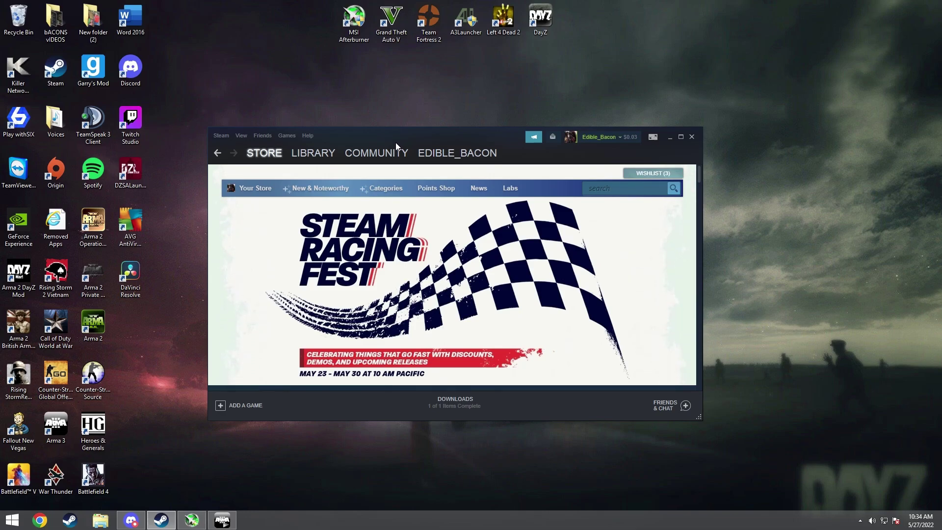
pyautogui.moveTo(388, 148)
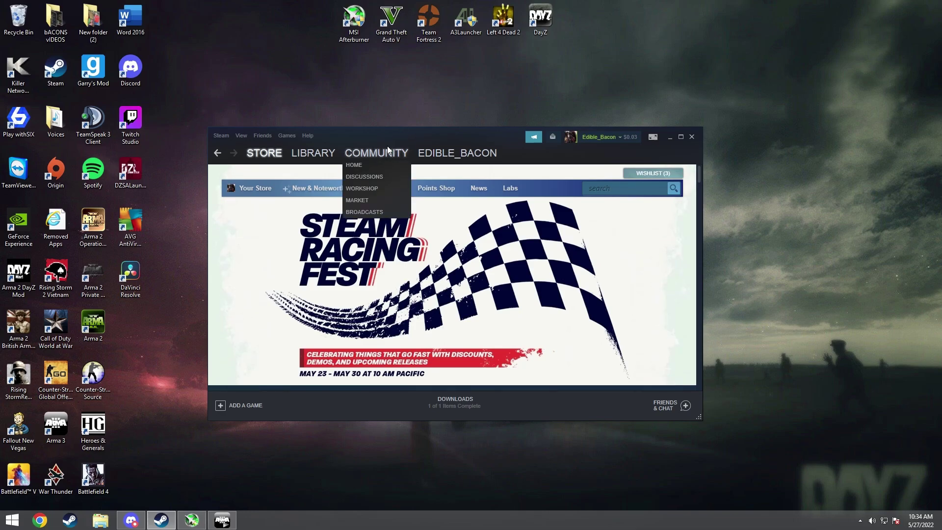
pyautogui.moveTo(499, 133); pyautogui.dragTo(548, 119)
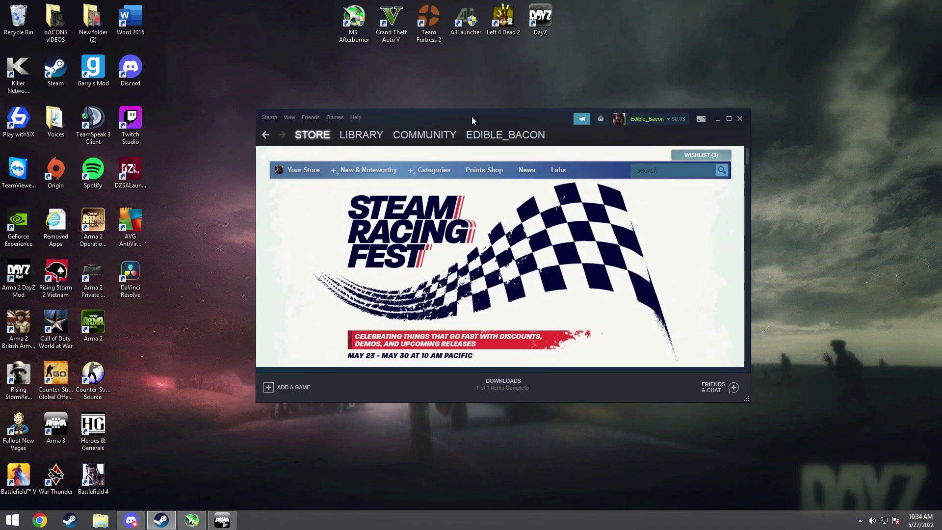
# Go to the Steam Workshop, search the workshops for "arma" and open the Arma 3 workshop
pyautogui.moveTo(426, 132)
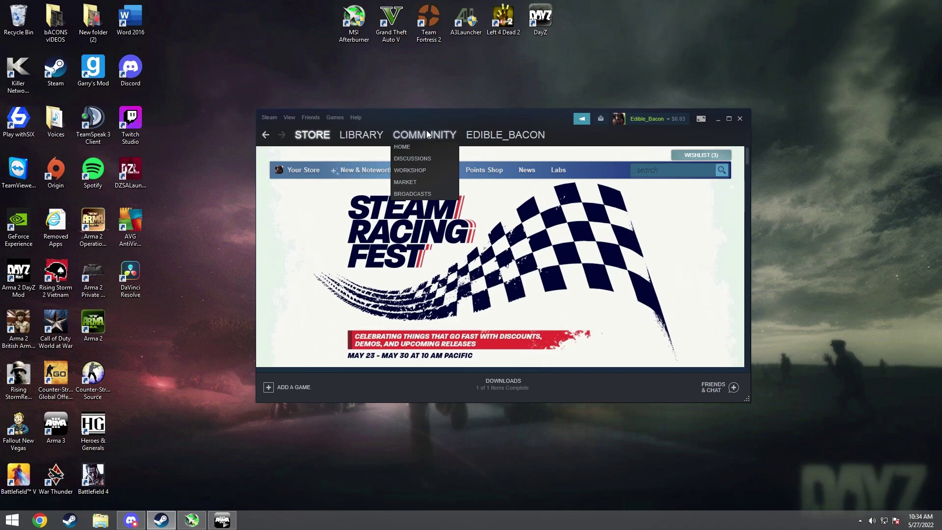
pyautogui.click(416, 173)
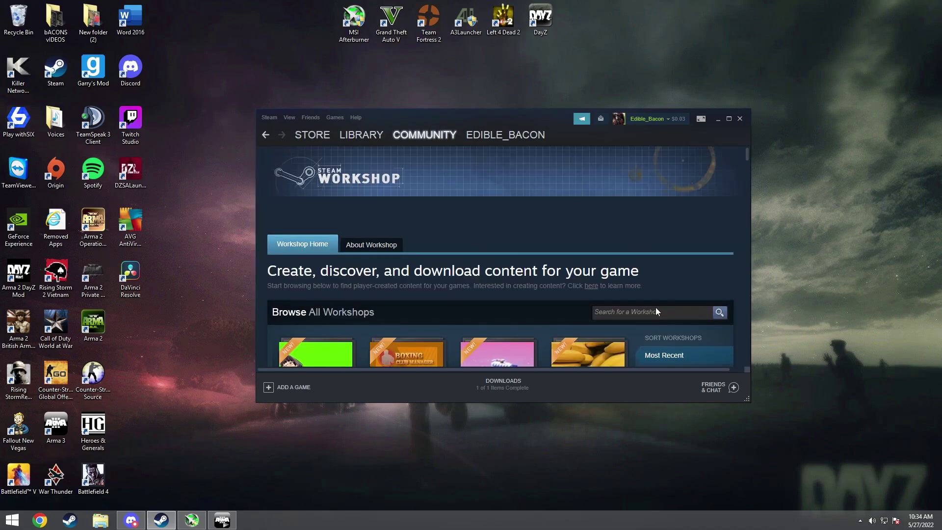
pyautogui.click(655, 312)
pyautogui.write('arma')
pyautogui.scroll(-4, 526, 226)
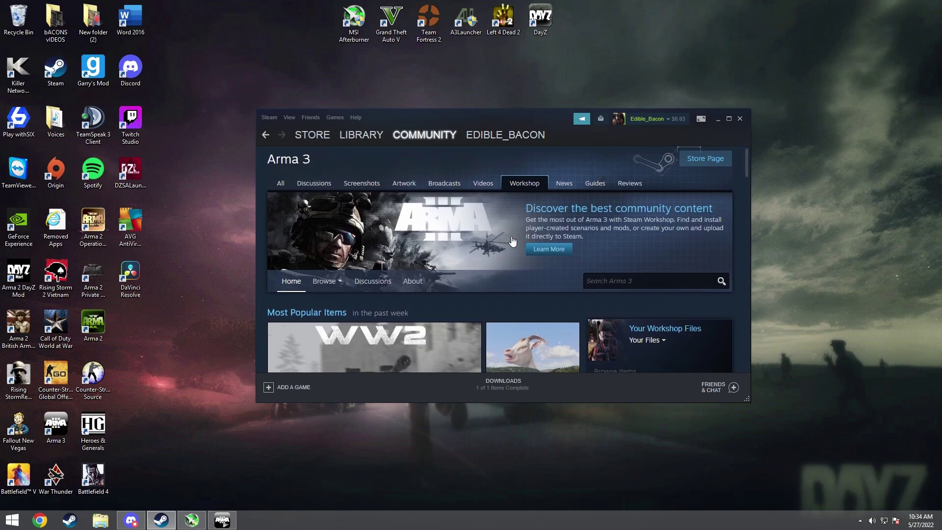
# Filter the Arma 3 workshop items by the Coop scenario gameplay category
pyautogui.scroll(-3, 697, 314)
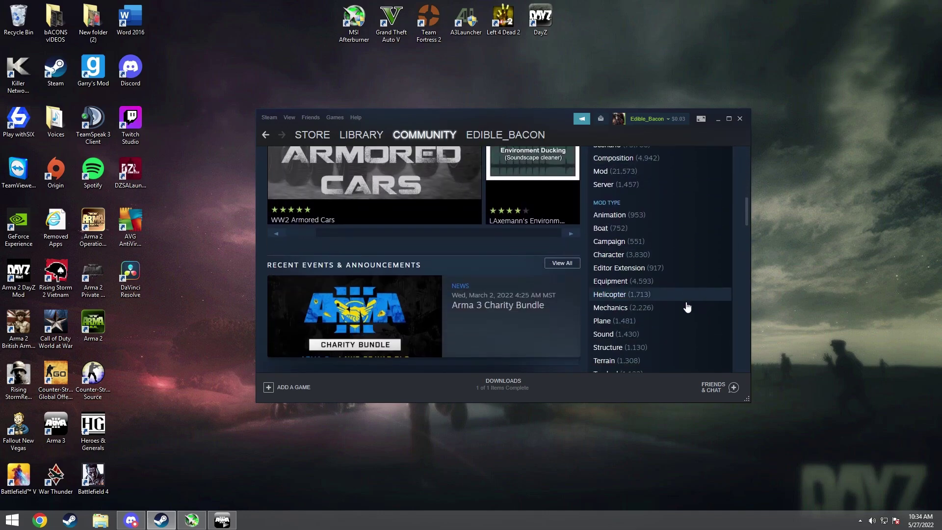
pyautogui.scroll(-2, 660, 255)
pyautogui.scroll(-3, 661, 254)
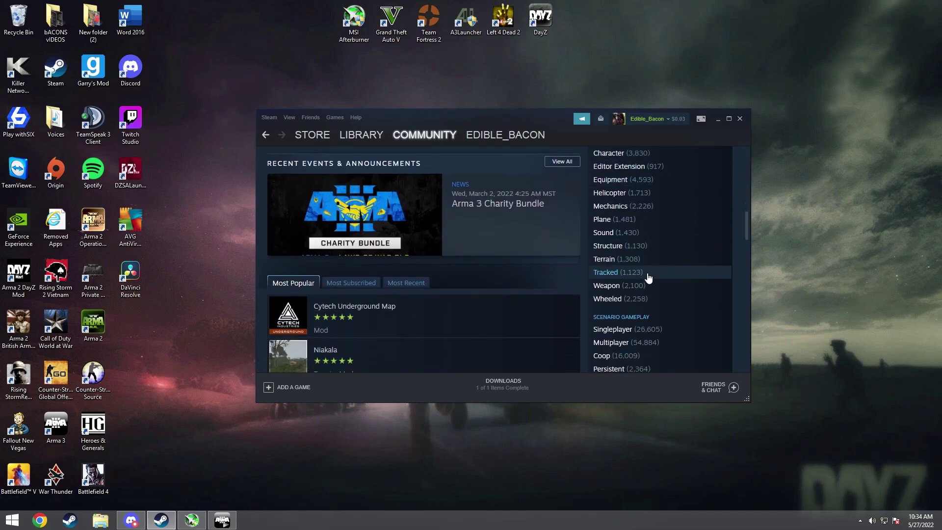
pyautogui.click(602, 260)
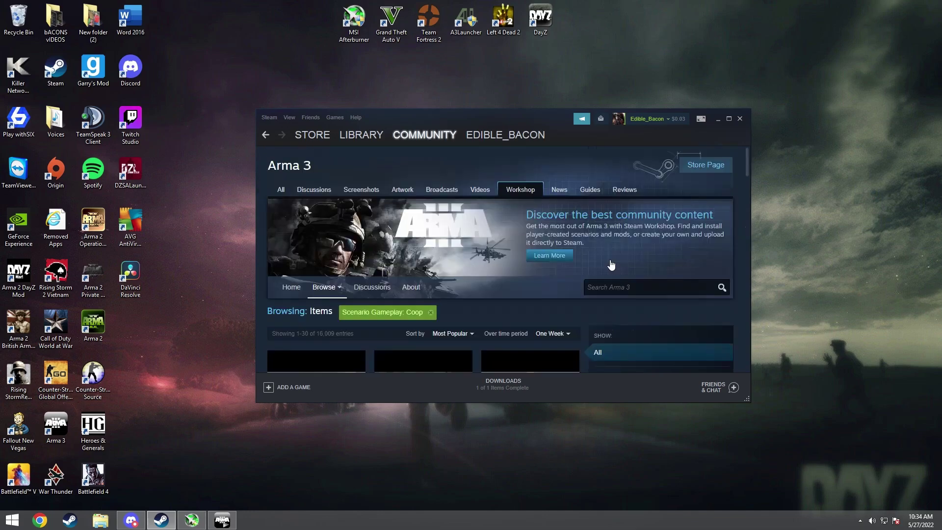
# Set the time period of the most popular Coop items to All Time and skim the list
pyautogui.scroll(-2, 573, 266)
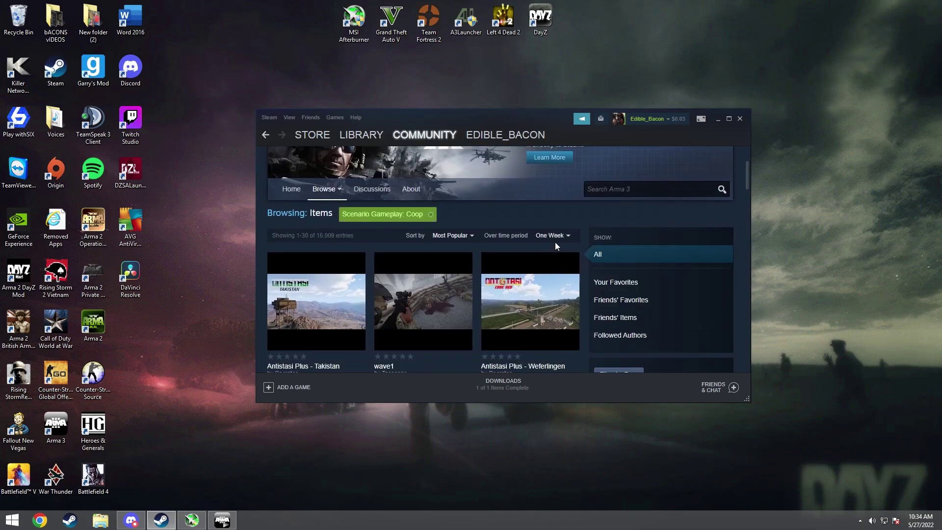
pyautogui.click(551, 236)
pyautogui.click(461, 236)
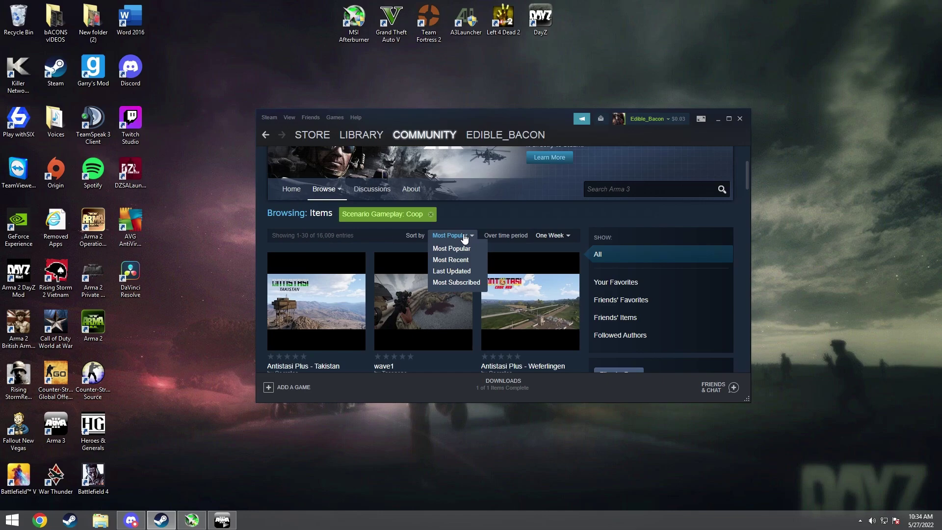
pyautogui.click(562, 238)
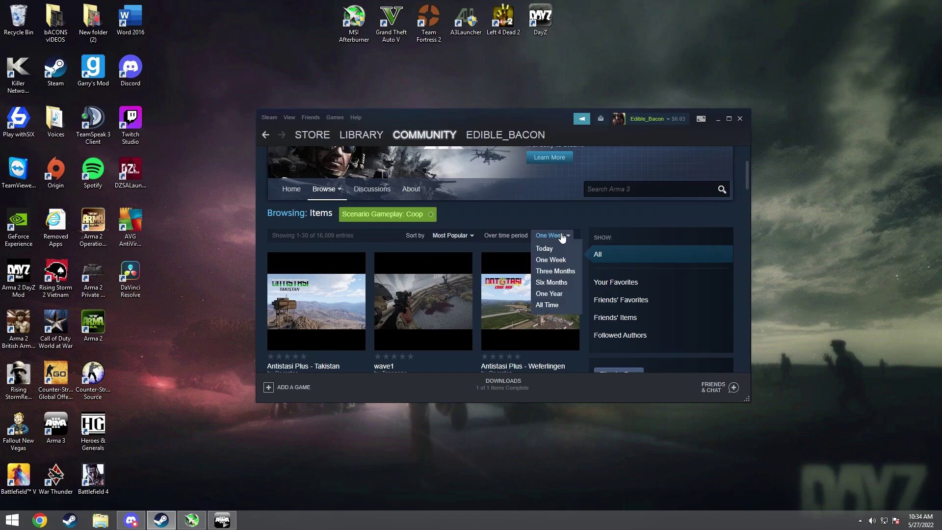
pyautogui.click(551, 307)
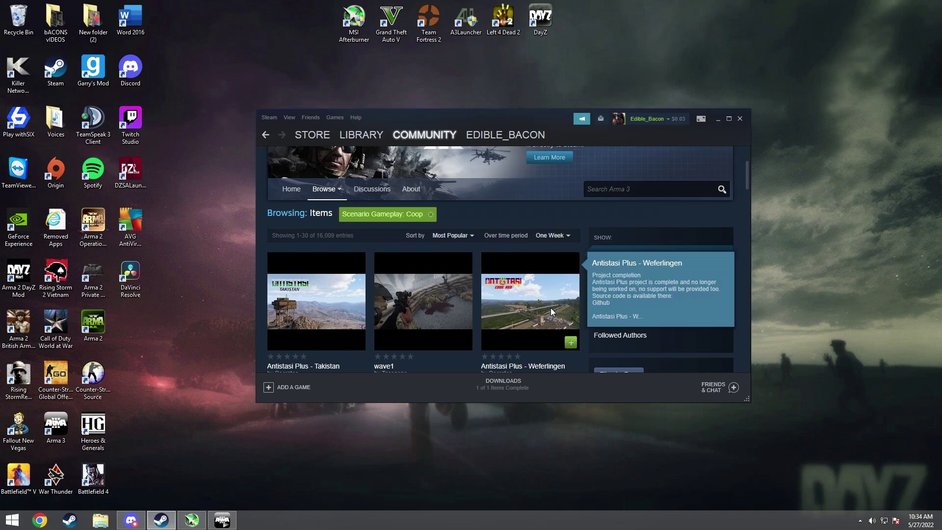
pyautogui.scroll(-10, 582, 303)
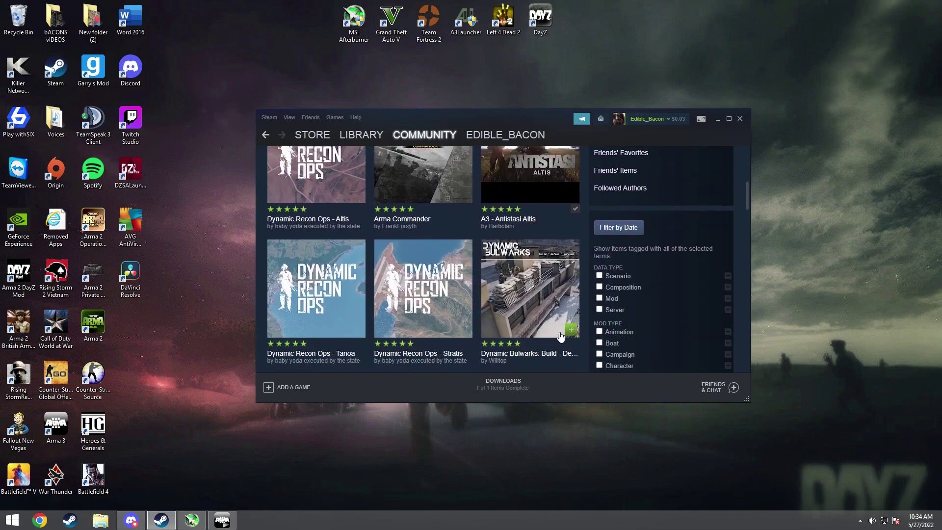
pyautogui.scroll(10, 582, 303)
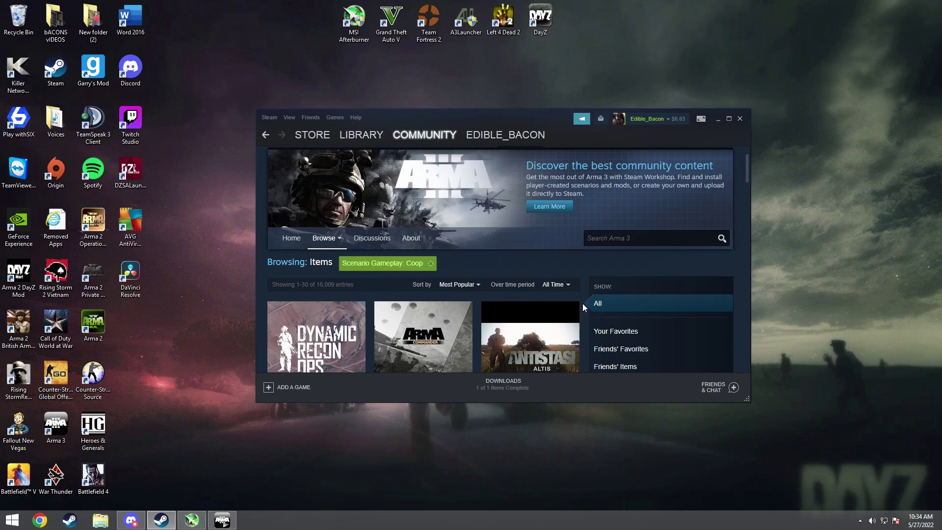
# Find the DOOMSDAY NIGHT scenario among the Coop items and open its workshop page
pyautogui.scroll(-2, 470, 304)
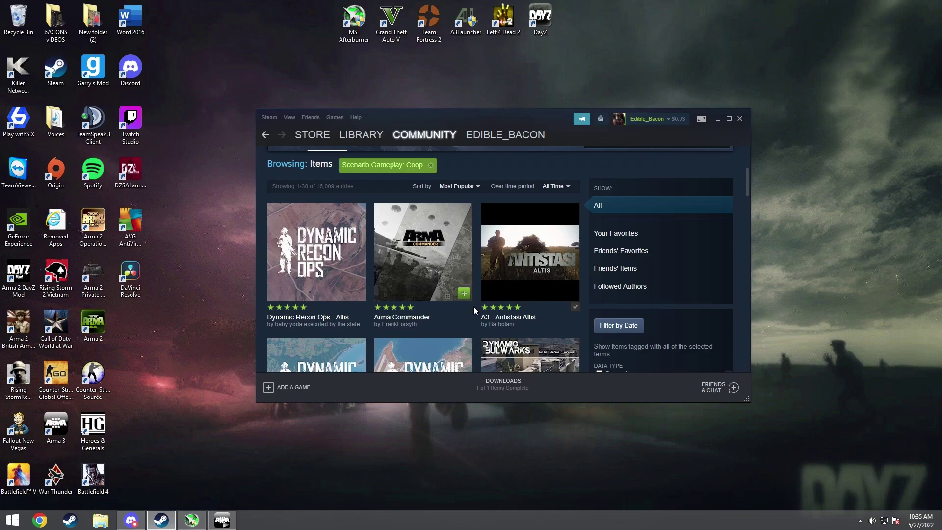
pyautogui.scroll(-2, 473, 306)
pyautogui.scroll(-7, 476, 306)
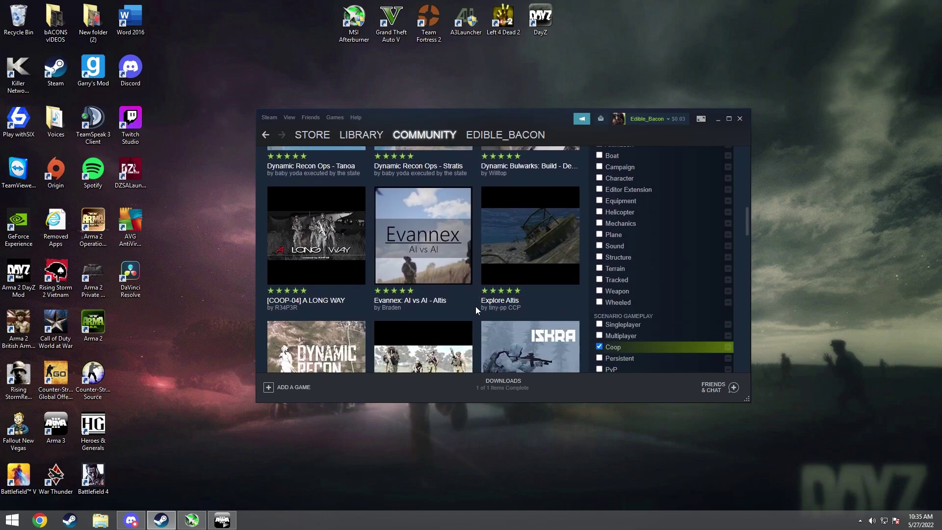
pyautogui.scroll(-3, 476, 306)
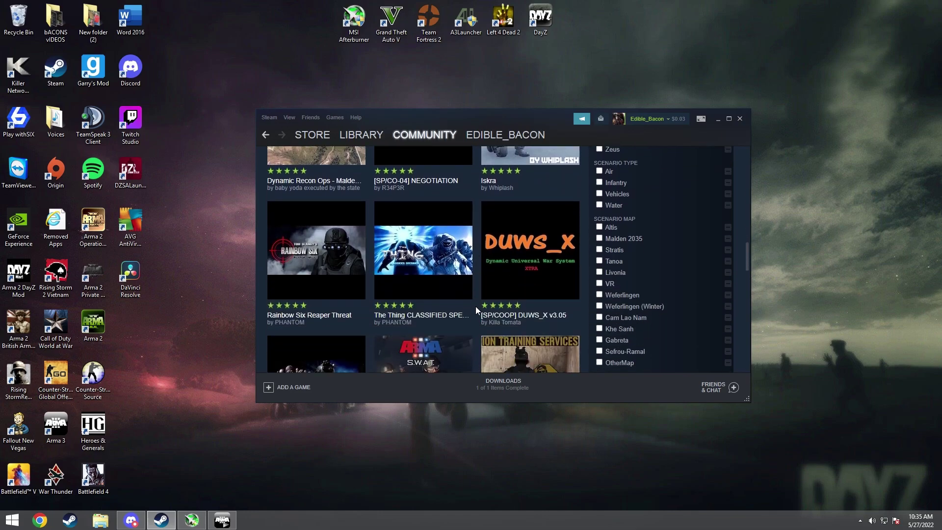
pyautogui.scroll(-2, 475, 307)
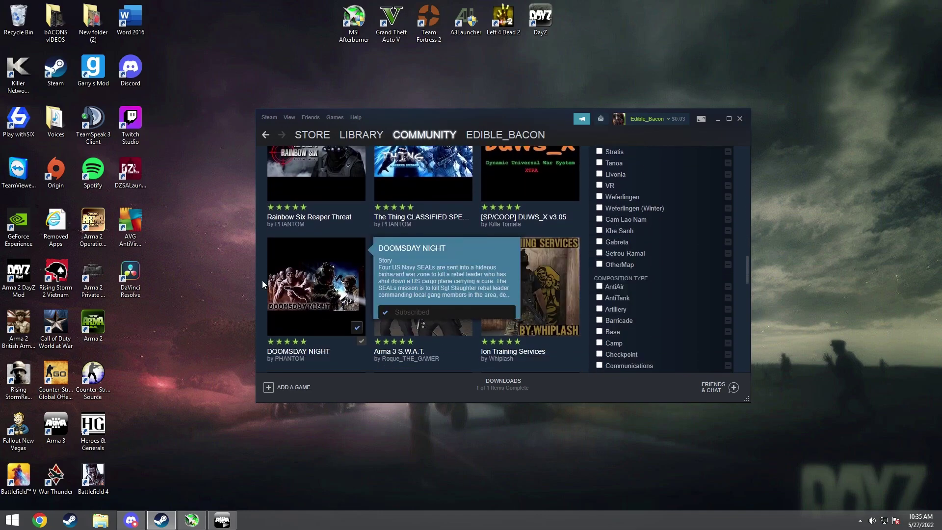
pyautogui.scroll(-1, 378, 298)
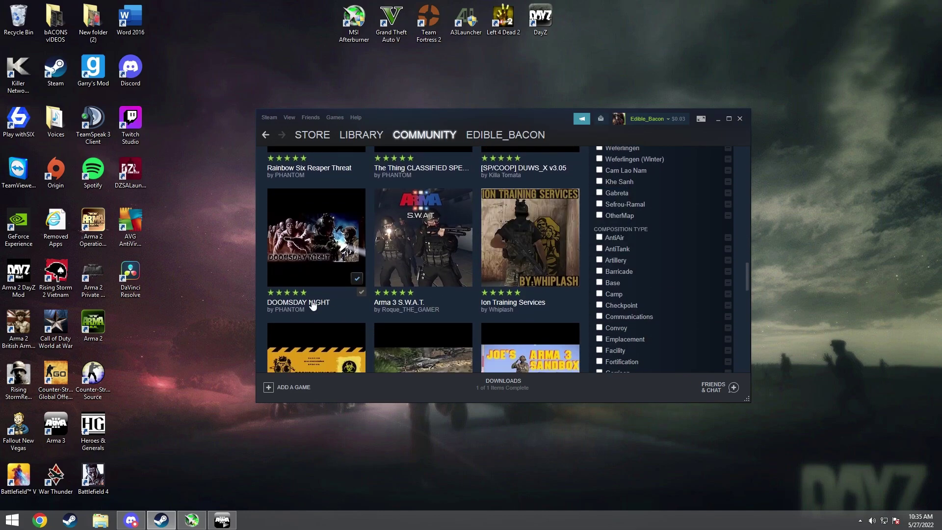
pyautogui.click(326, 308)
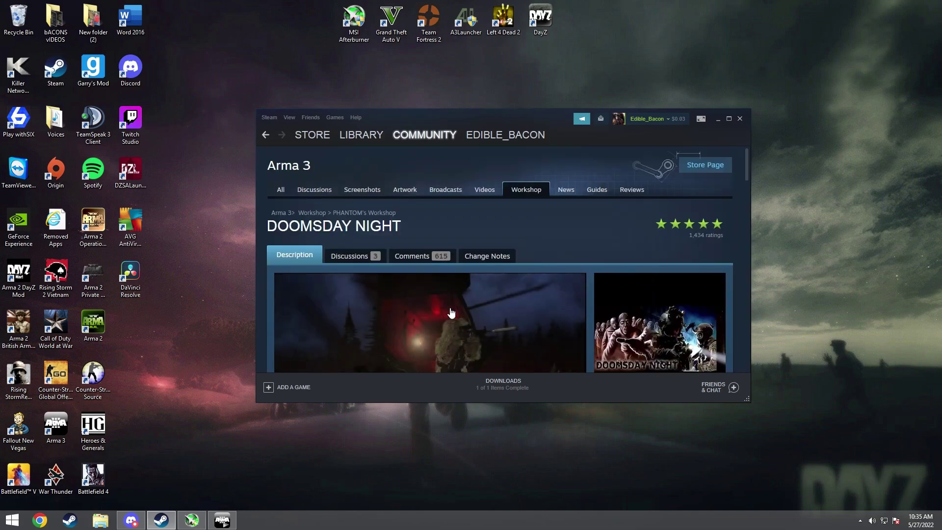
# Look through the preview screenshots of the DOOMSDAY NIGHT scenario
pyautogui.scroll(-2, 449, 312)
pyautogui.scroll(-2, 470, 307)
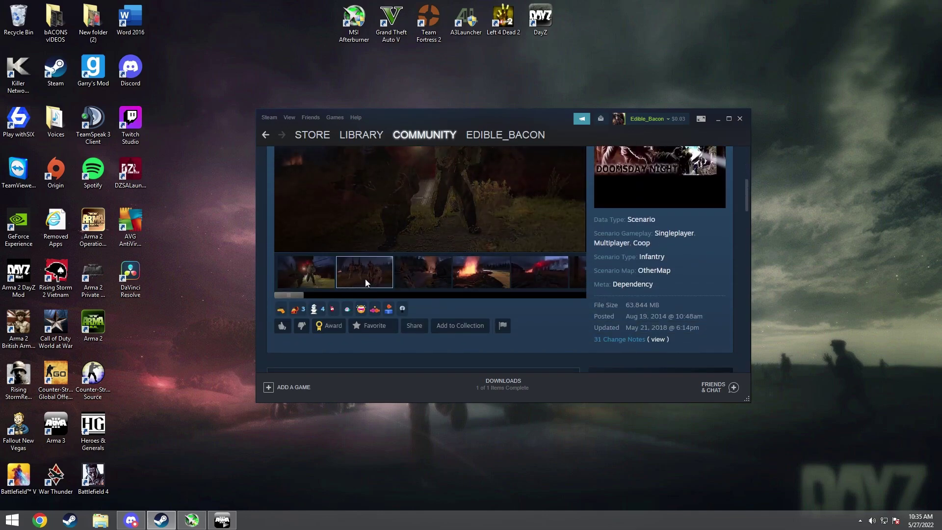
pyautogui.scroll(2, 432, 314)
pyautogui.scroll(-1, 362, 330)
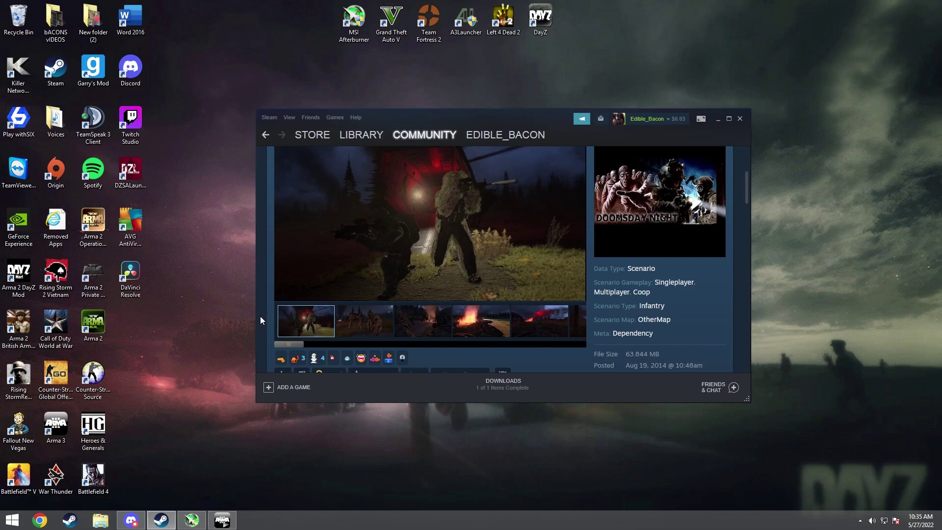
pyautogui.moveTo(290, 344); pyautogui.dragTo(521, 356)
pyautogui.click(427, 321)
pyautogui.click(515, 322)
pyautogui.scroll(4, 436, 325)
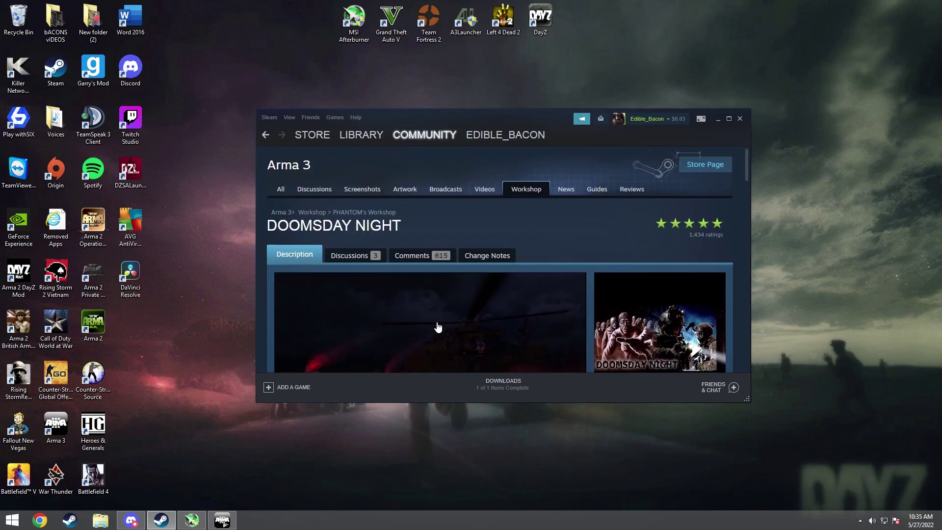
# Check the subscription status and the list of required items on the DOOMSDAY NIGHT page
pyautogui.scroll(-1, 437, 327)
pyautogui.scroll(-5, 437, 328)
pyautogui.scroll(-2, 489, 319)
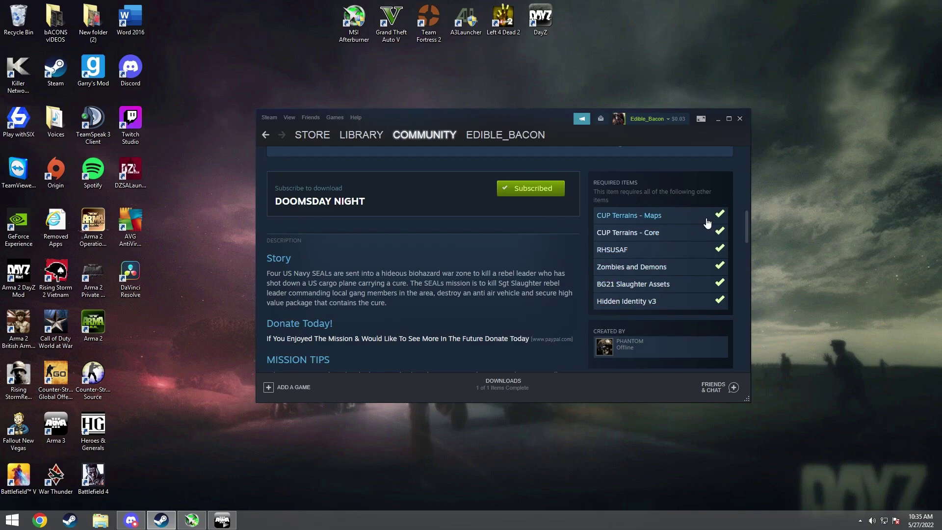
pyautogui.scroll(2, 488, 260)
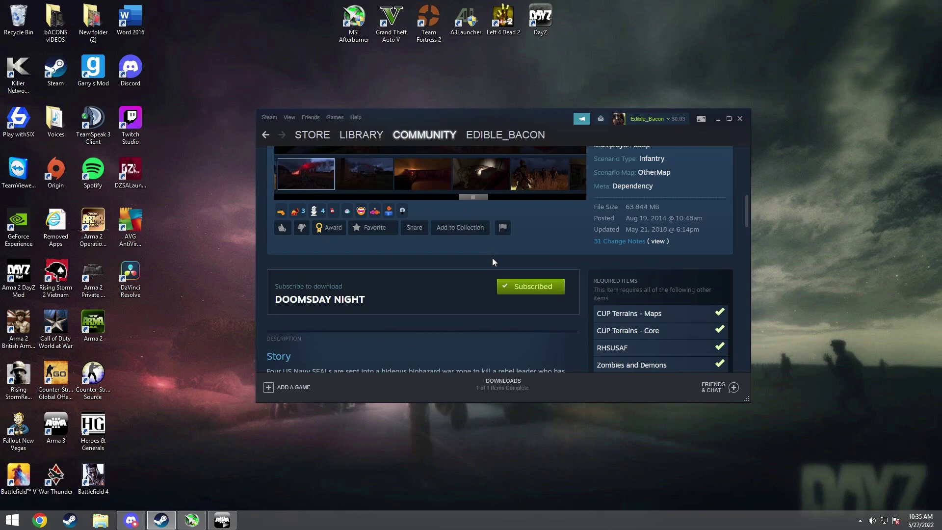
pyautogui.scroll(-3, 631, 284)
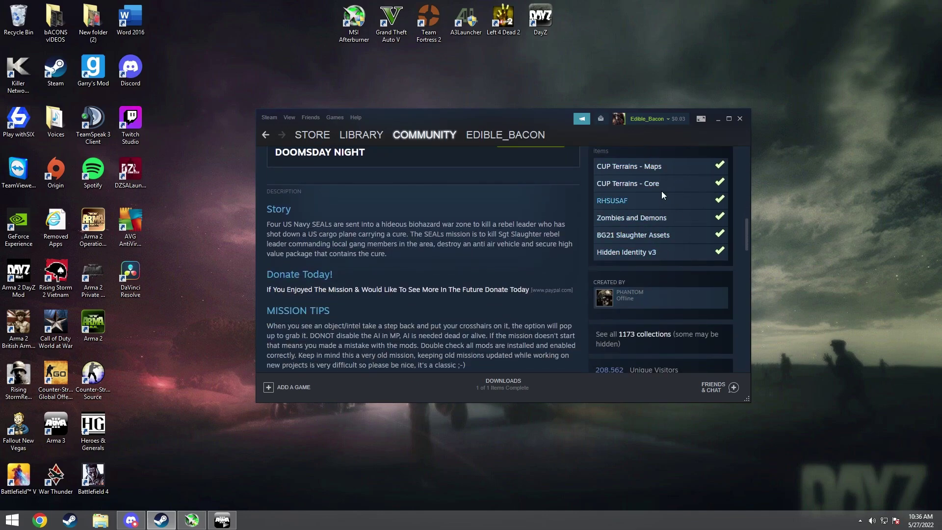
pyautogui.scroll(1, 558, 267)
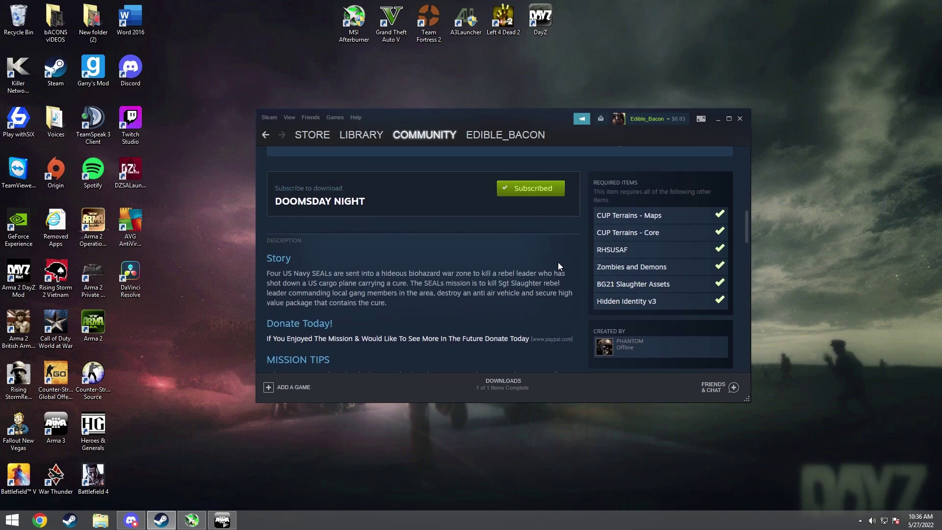
# Read the story, mission tips and gameplay features in the DOOMSDAY NIGHT description
pyautogui.scroll(-3, 558, 267)
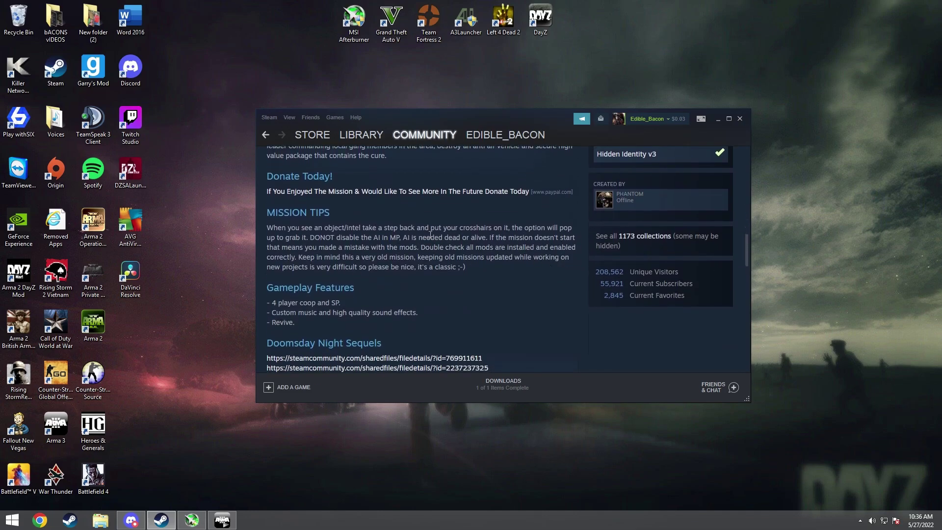
pyautogui.scroll(1, 324, 216)
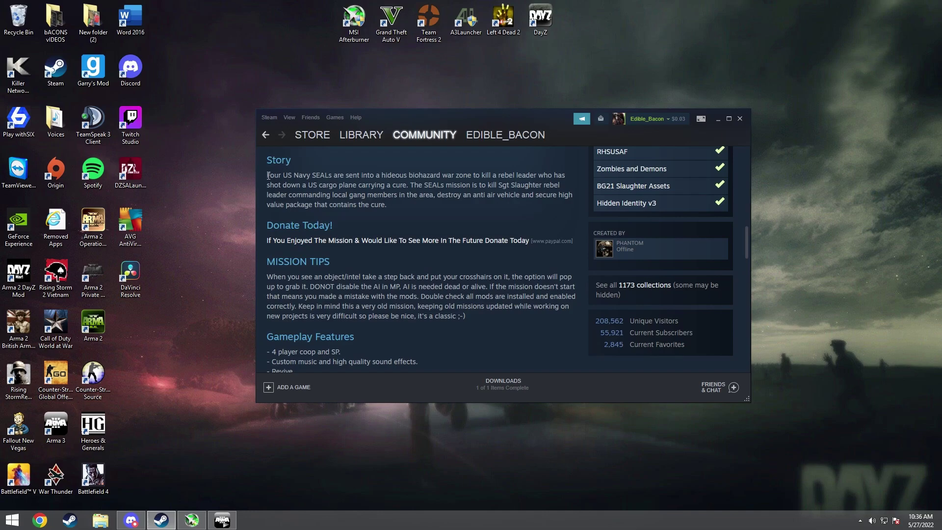
pyautogui.moveTo(269, 172); pyautogui.dragTo(523, 215)
pyautogui.click(270, 234)
pyautogui.scroll(-2, 348, 290)
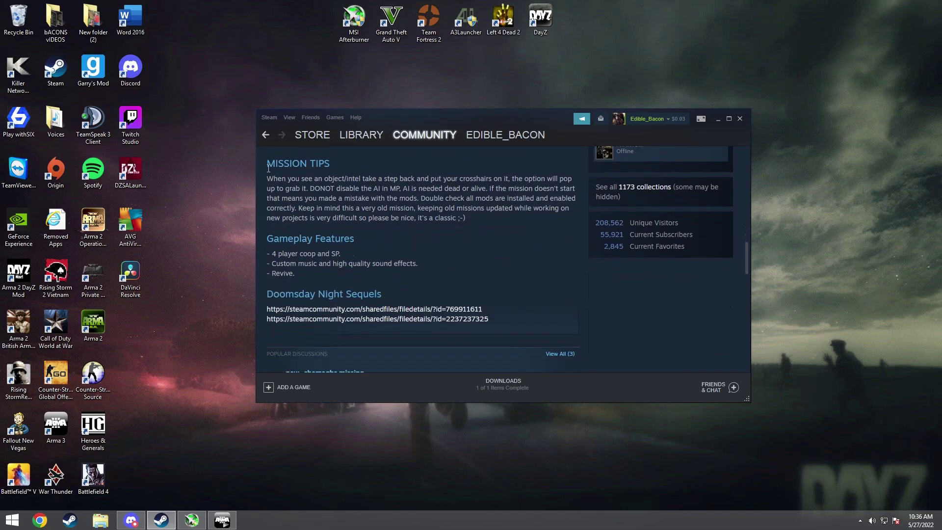
pyautogui.moveTo(307, 186); pyautogui.dragTo(472, 222)
pyautogui.click(475, 221)
pyautogui.scroll(-1, 399, 229)
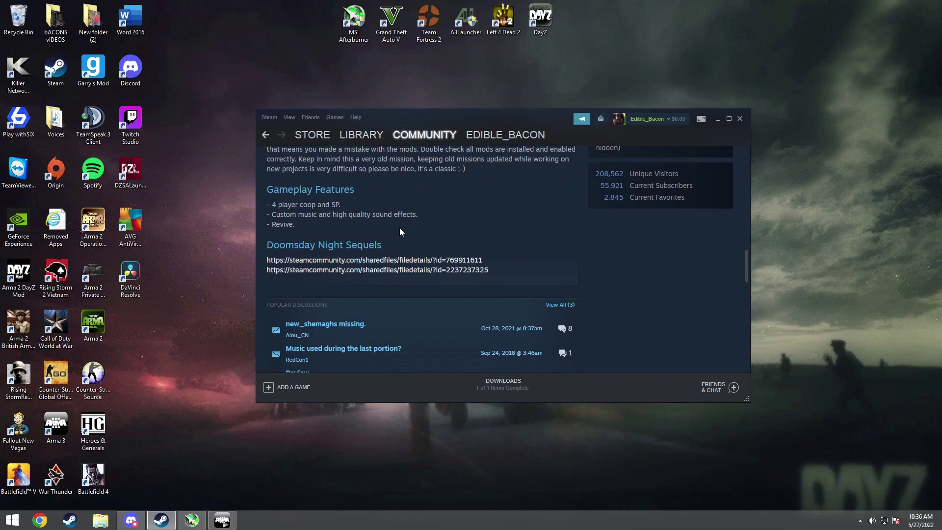
# Read through the player comments on the DOOMSDAY NIGHT scenario
pyautogui.scroll(-4, 399, 229)
pyautogui.scroll(-2, 399, 231)
pyautogui.scroll(-2, 369, 279)
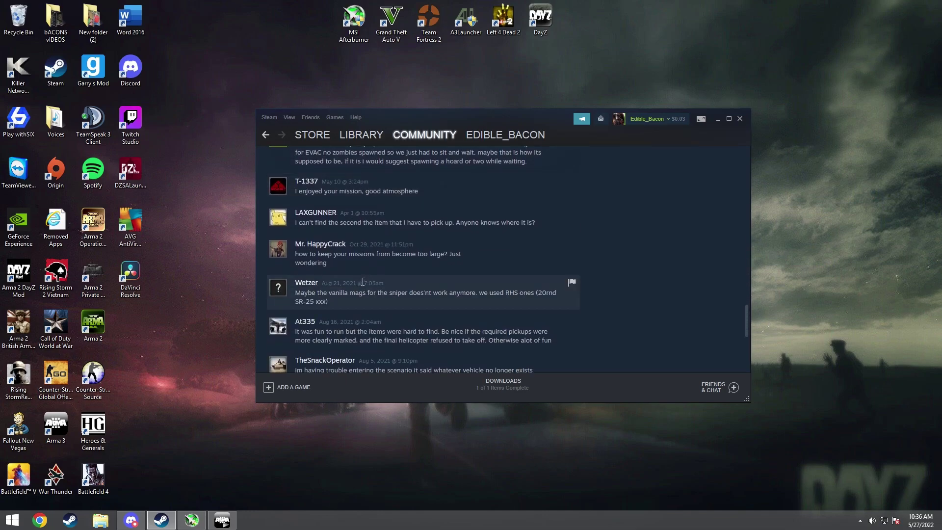
pyautogui.scroll(1, 260, 197)
pyautogui.scroll(-2, 475, 245)
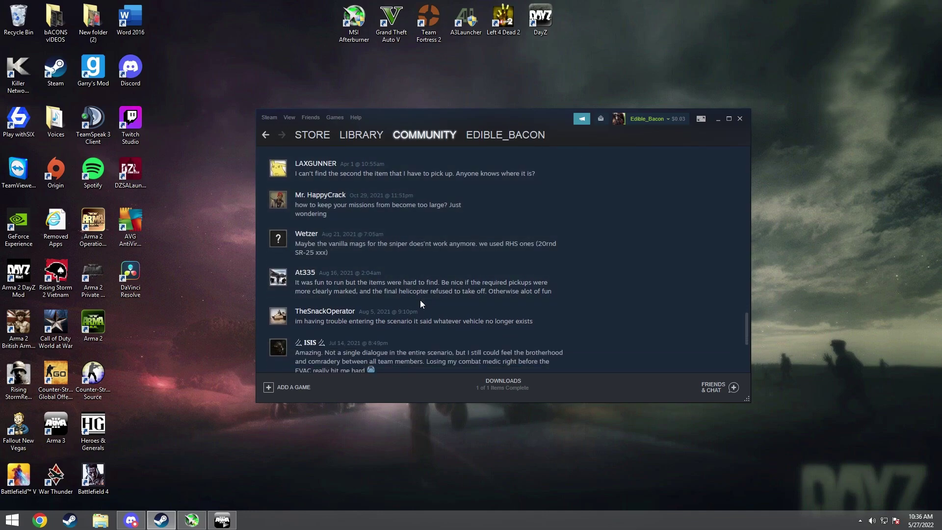
pyautogui.scroll(-2, 420, 299)
pyautogui.scroll(4, 415, 298)
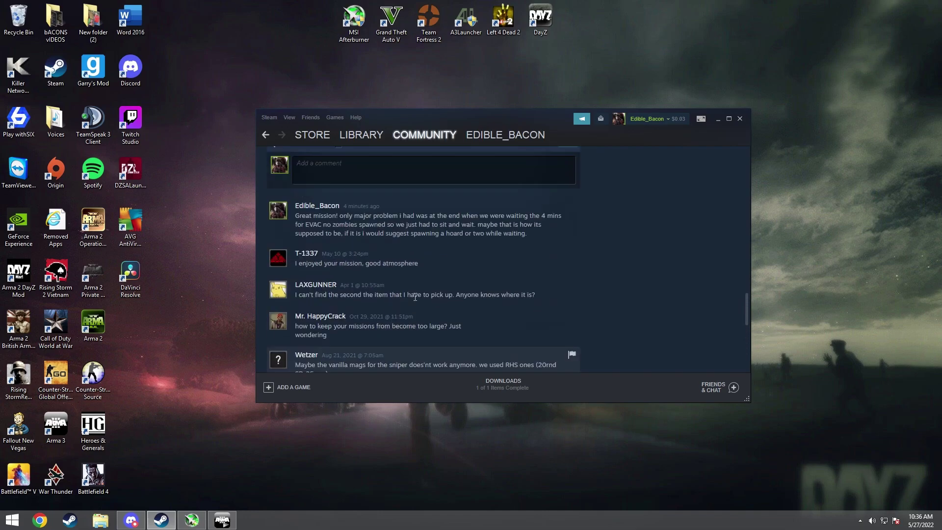
# Arrange the Arma 3 launcher beside the Steam window so DOOMSDAY NIGHT's required items list can be compared with the mods
pyautogui.scroll(15, 415, 296)
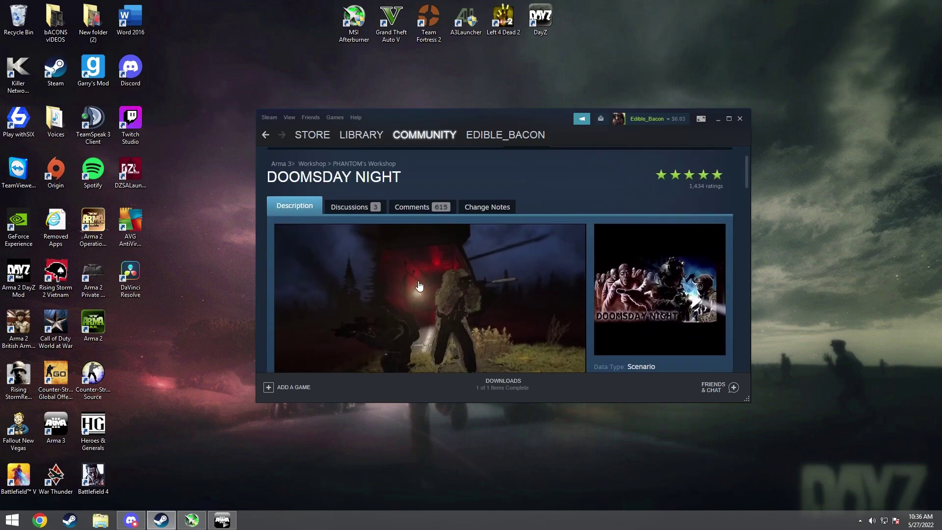
pyautogui.moveTo(484, 111); pyautogui.dragTo(545, 89)
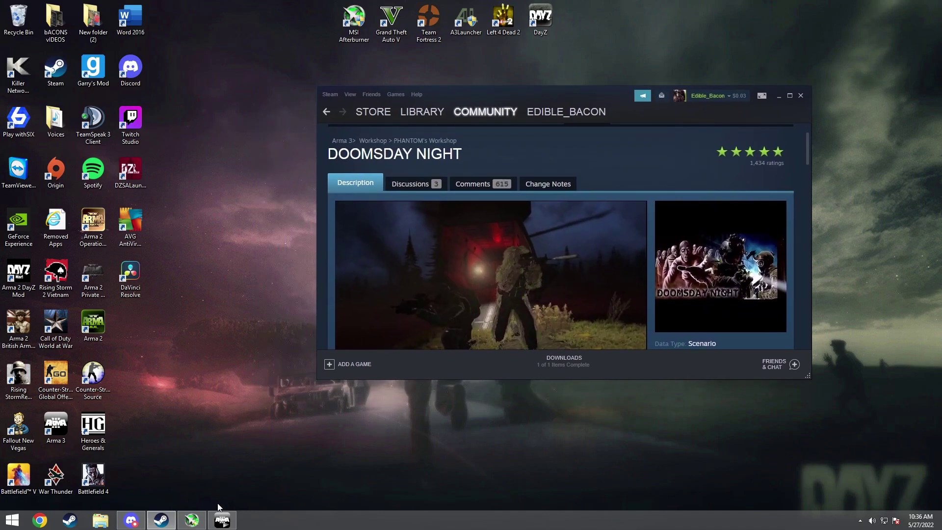
pyautogui.click(222, 520)
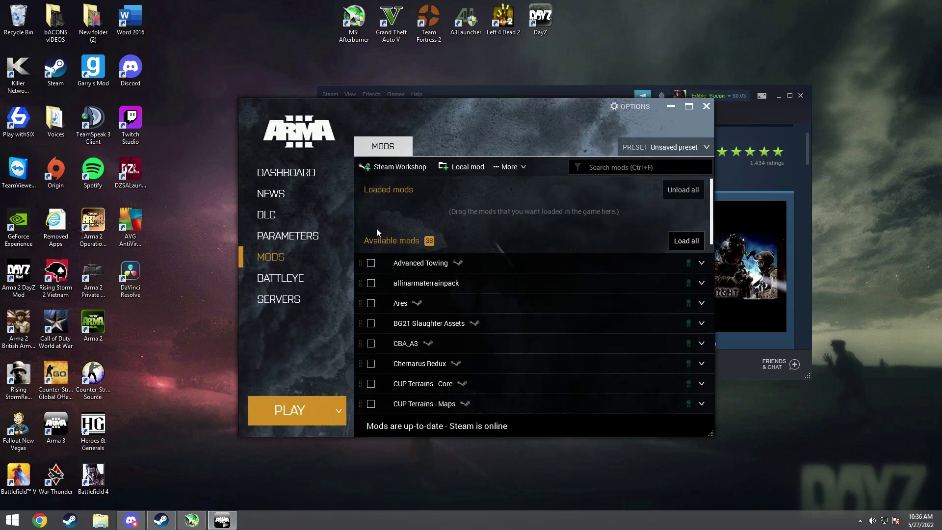
pyautogui.moveTo(492, 105); pyautogui.dragTo(328, 100)
pyautogui.moveTo(606, 93); pyautogui.dragTo(697, 43)
pyautogui.scroll(-3, 761, 221)
pyautogui.scroll(-3, 790, 225)
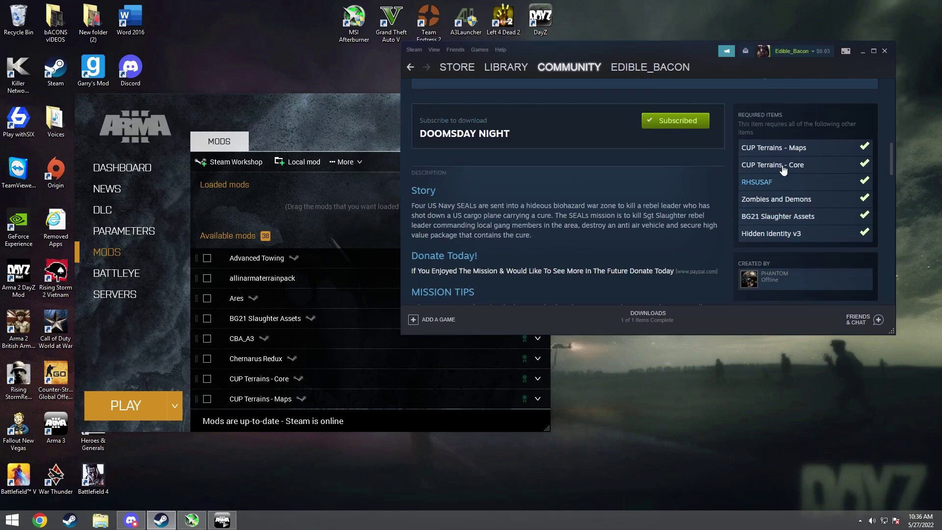
# Load the CUP Terrains - Maps mod together with its required dependency CUP Terrains - Core
pyautogui.click(285, 111)
pyautogui.scroll(-2, 319, 270)
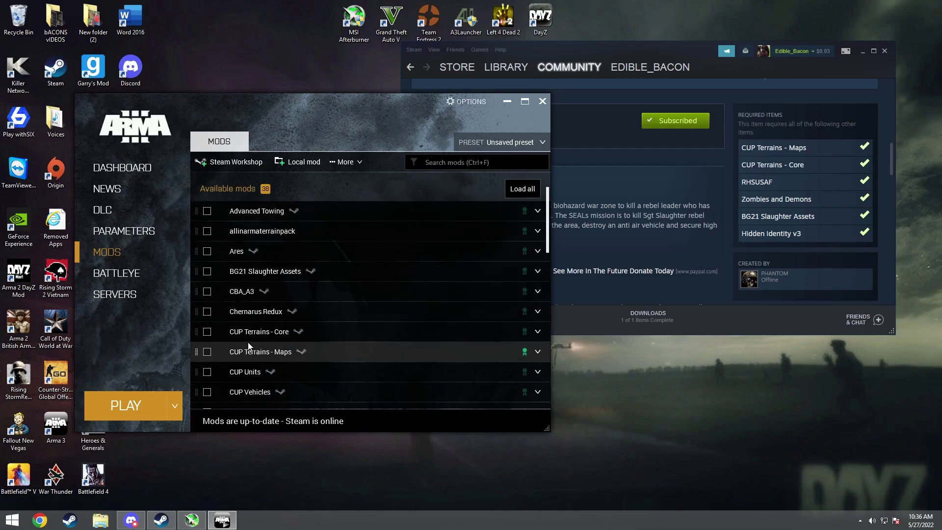
pyautogui.click(207, 352)
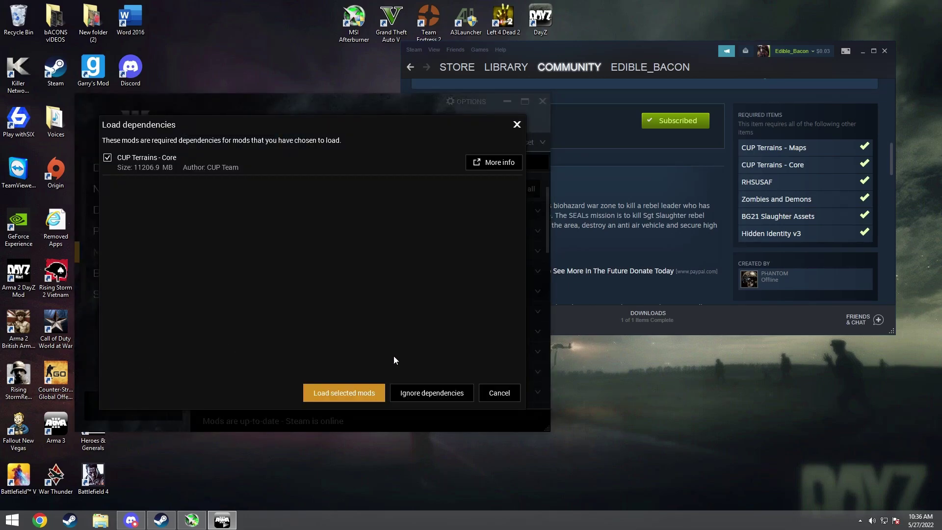
pyautogui.click(517, 125)
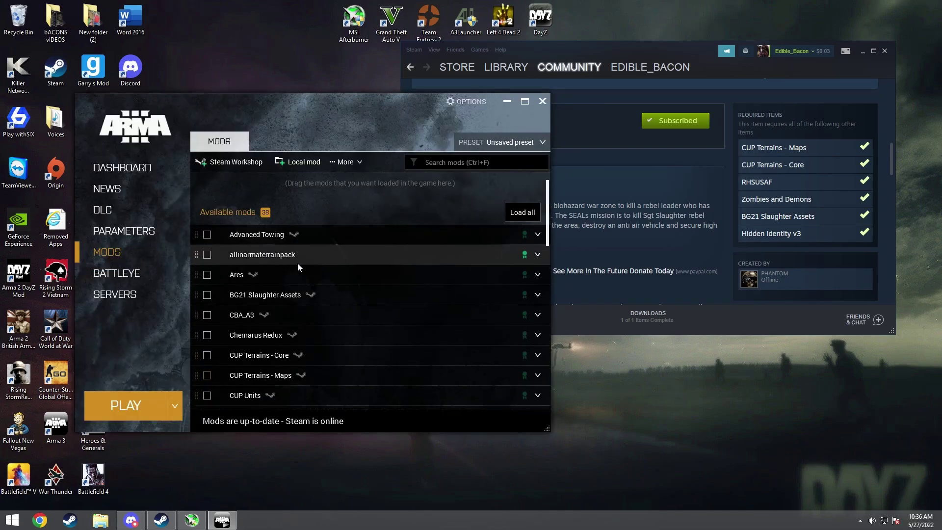
pyautogui.scroll(-2, 285, 275)
pyautogui.scroll(3, 279, 220)
pyautogui.scroll(-1, 295, 265)
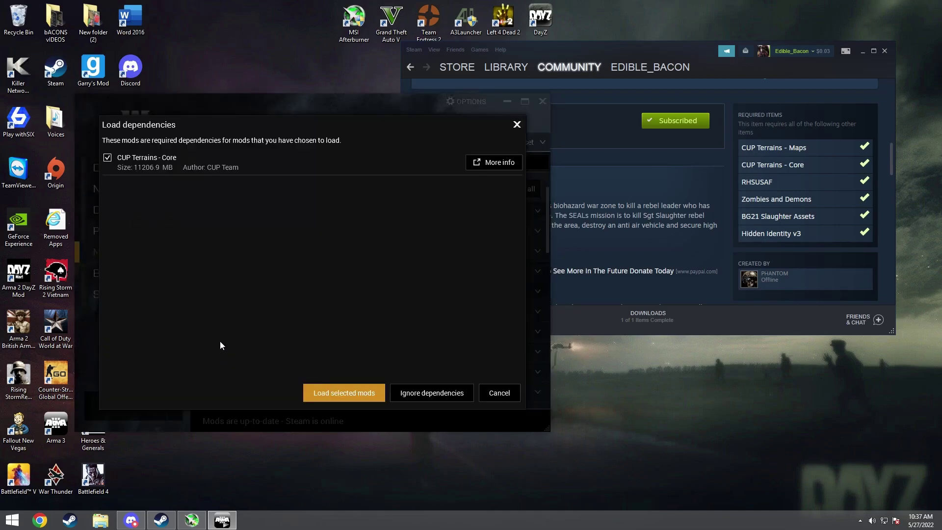
pyautogui.click(365, 394)
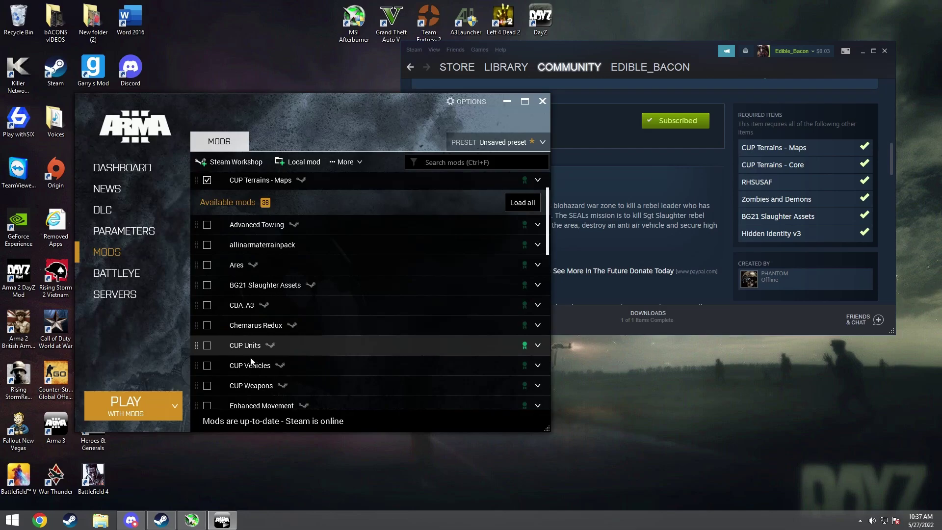
# Load the RHSUSAF and Zombies and Demons mods from the available mods
pyautogui.scroll(-1, 260, 335)
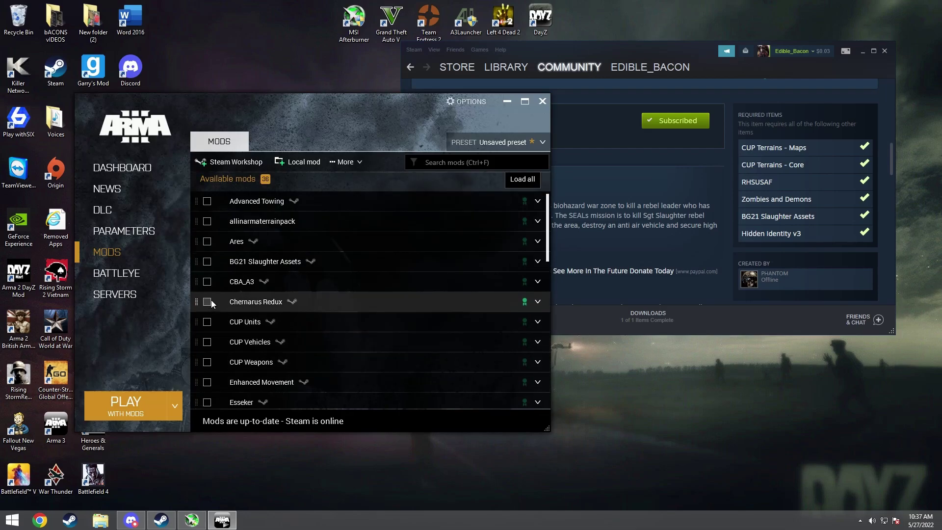
pyautogui.scroll(-2, 225, 331)
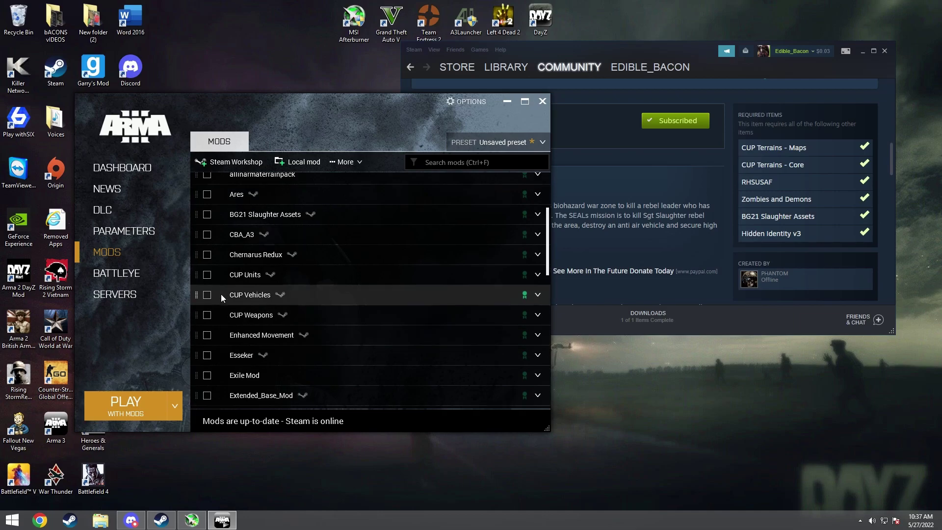
pyautogui.scroll(3, 219, 287)
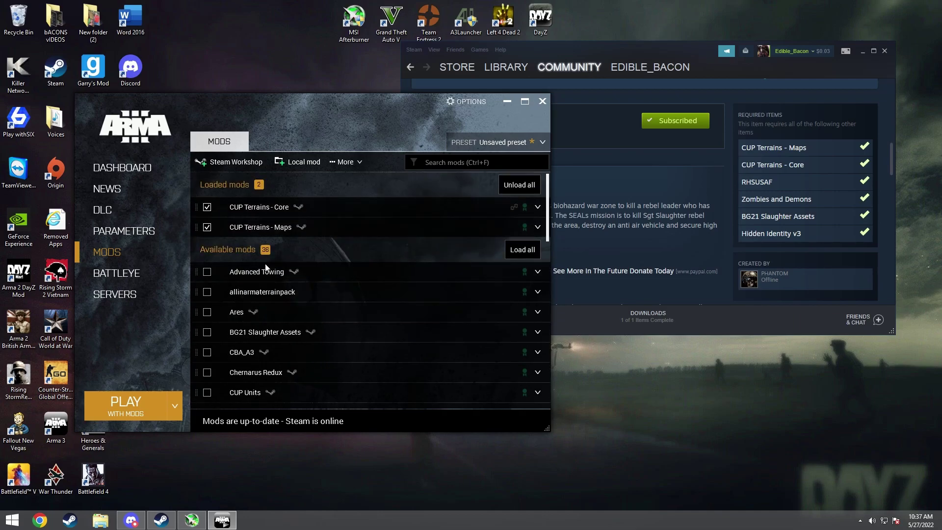
pyautogui.scroll(-3, 268, 297)
pyautogui.scroll(-5, 270, 300)
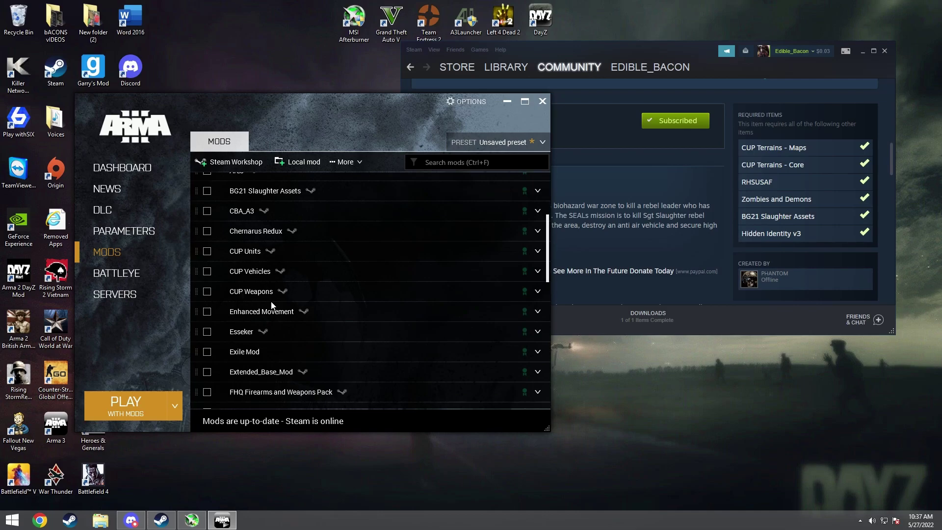
pyautogui.scroll(-5, 273, 319)
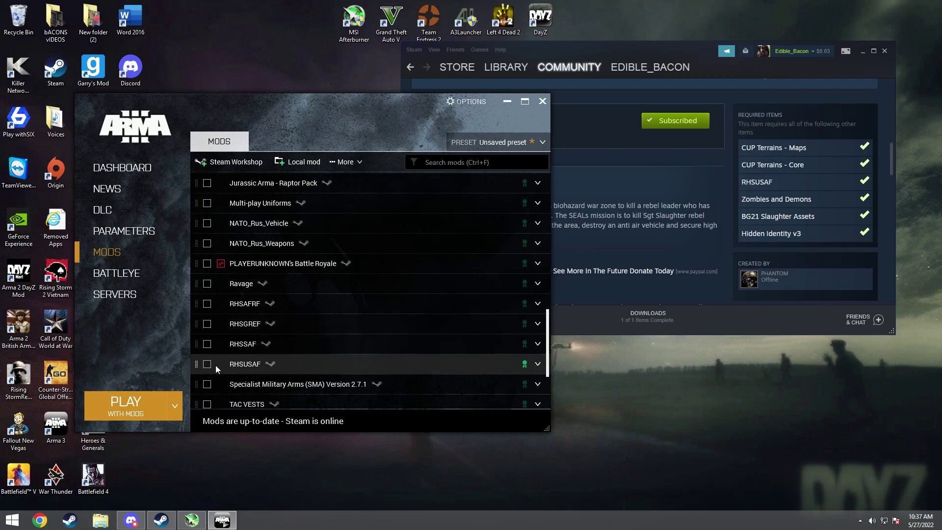
pyautogui.scroll(-3, 207, 366)
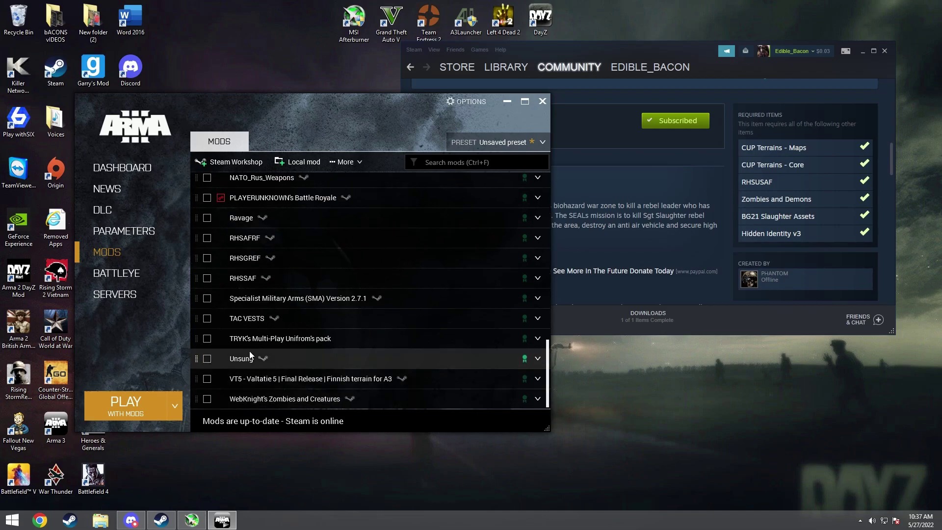
# Load the BG21 Slaughter Assets and Hidden Identity v3 mods and check the loaded mods against the required items
pyautogui.scroll(10, 250, 354)
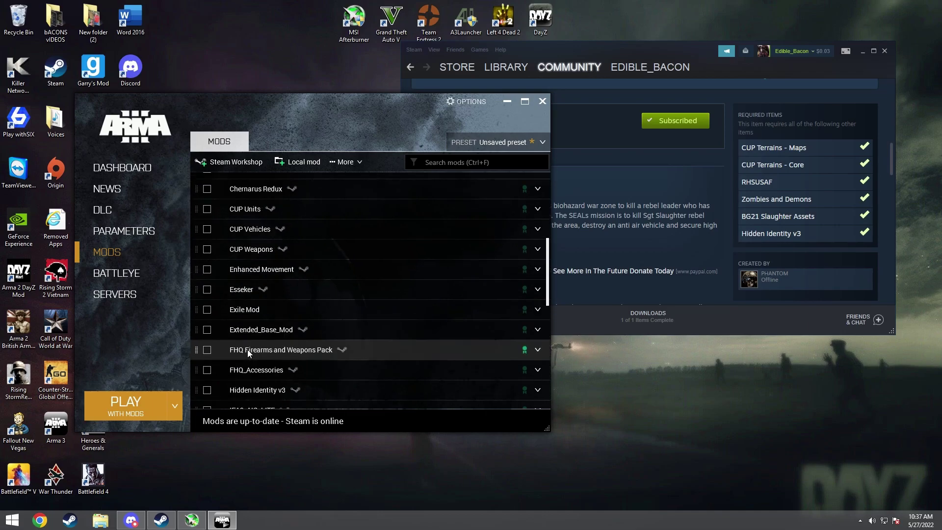
pyautogui.scroll(-2, 248, 352)
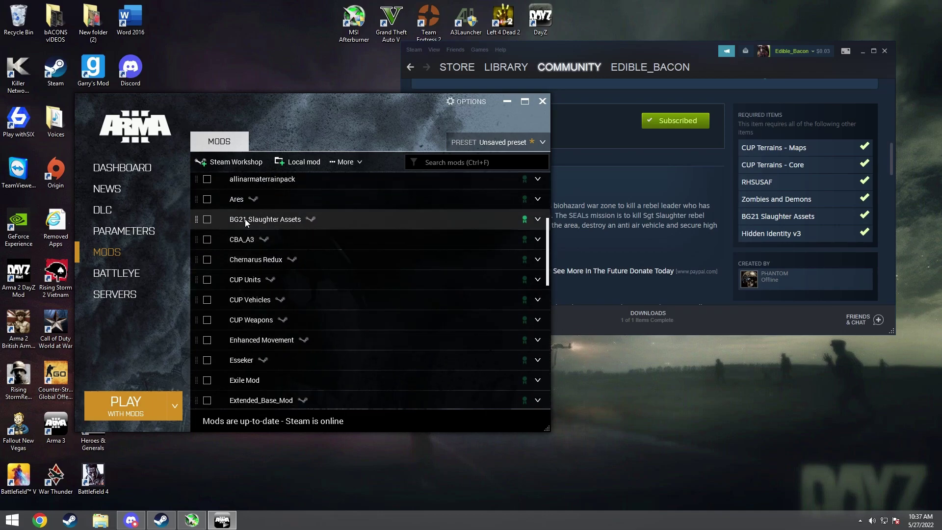
pyautogui.click(207, 220)
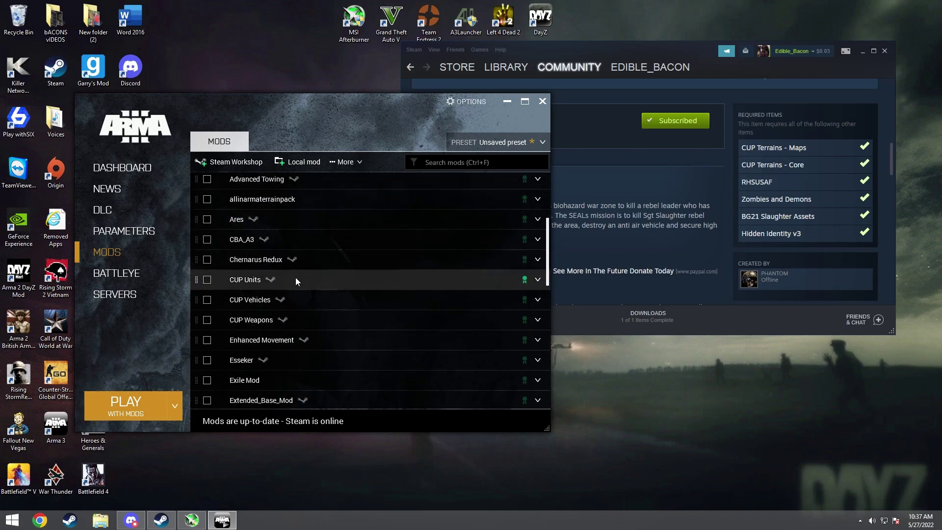
pyautogui.scroll(-3, 294, 279)
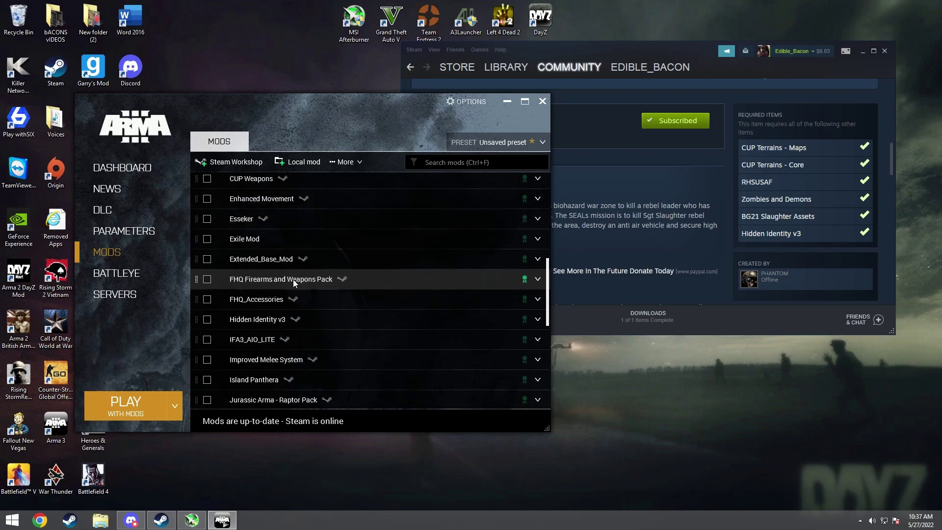
pyautogui.click(207, 319)
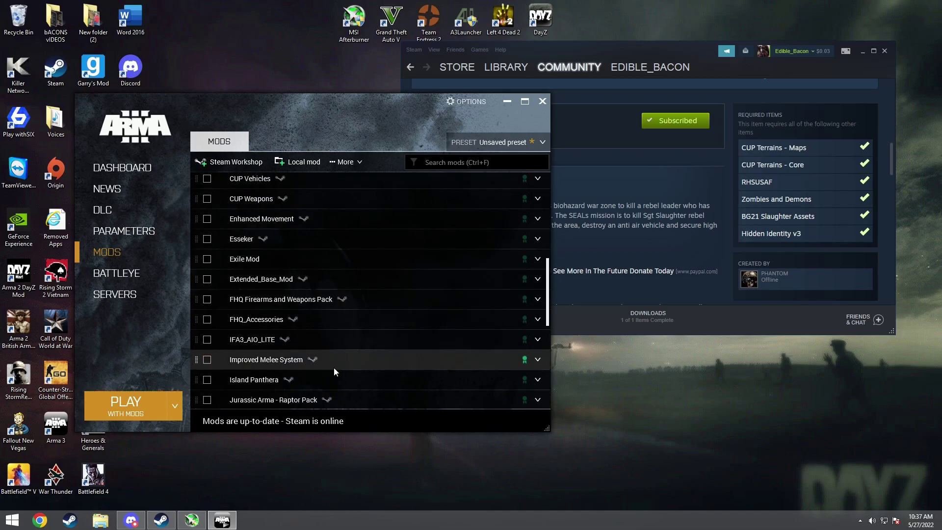
pyautogui.scroll(5, 338, 296)
pyautogui.scroll(1, 309, 265)
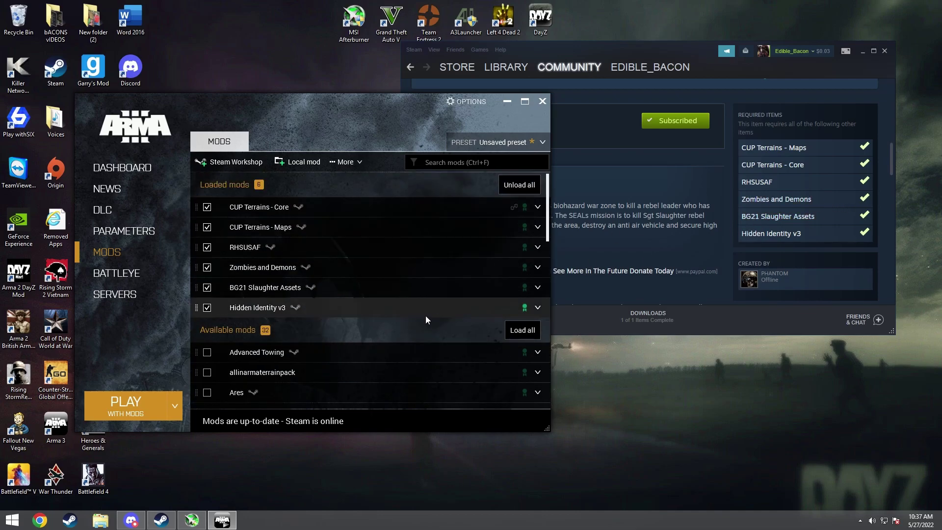
# Launch Arma 3 with the loaded mods and open the settings for hosting a new server
pyautogui.click(140, 405)
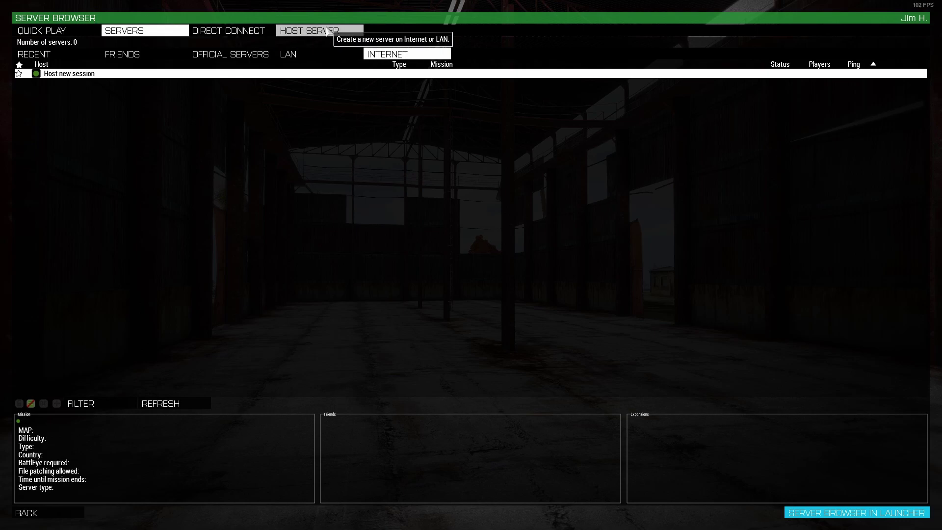
pyautogui.click(314, 31)
# Name the server Zombie and set its host type to Internet
pyautogui.moveTo(479, 207); pyautogui.dragTo(340, 196)
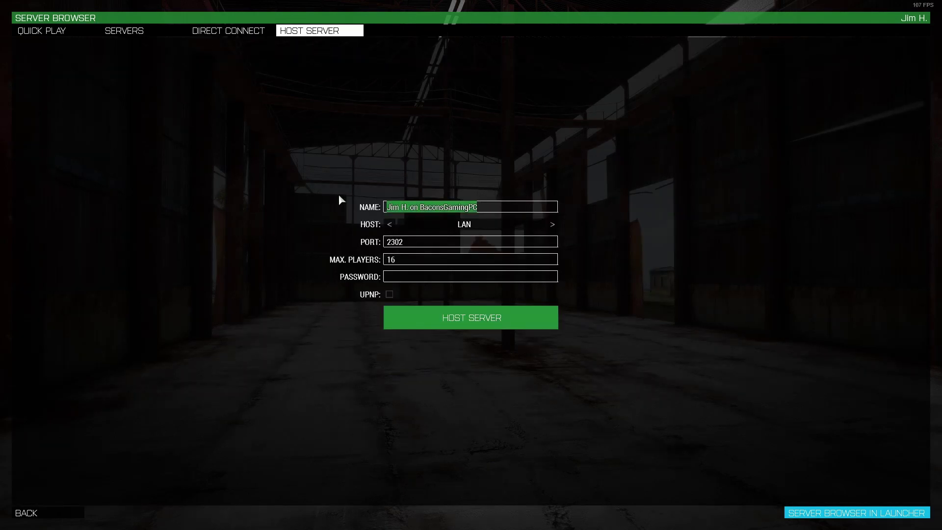
pyautogui.press('BackSpace')
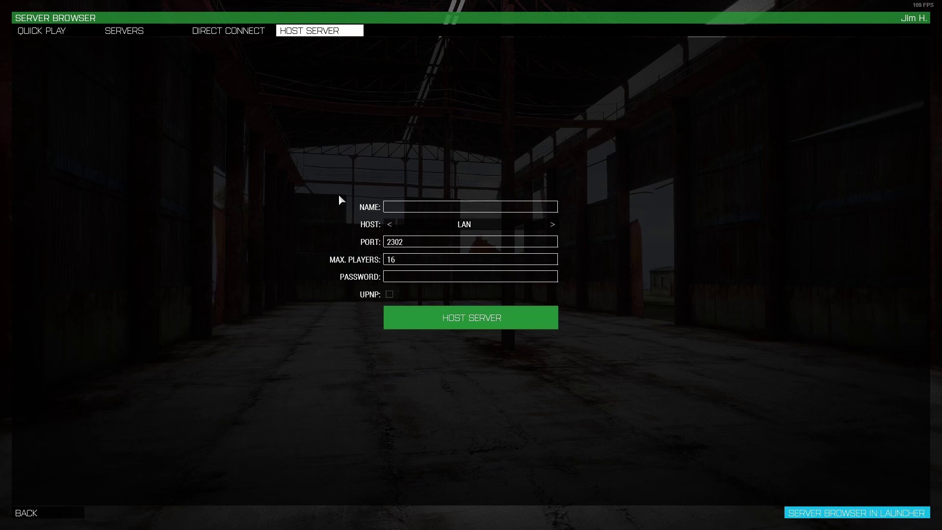
pyautogui.write('Zombie')
pyautogui.click(552, 225)
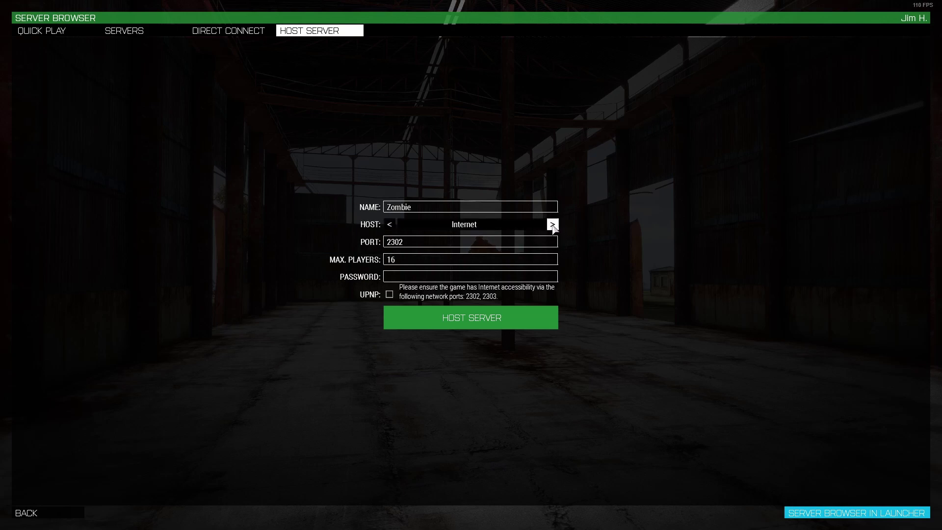
pyautogui.click(553, 225)
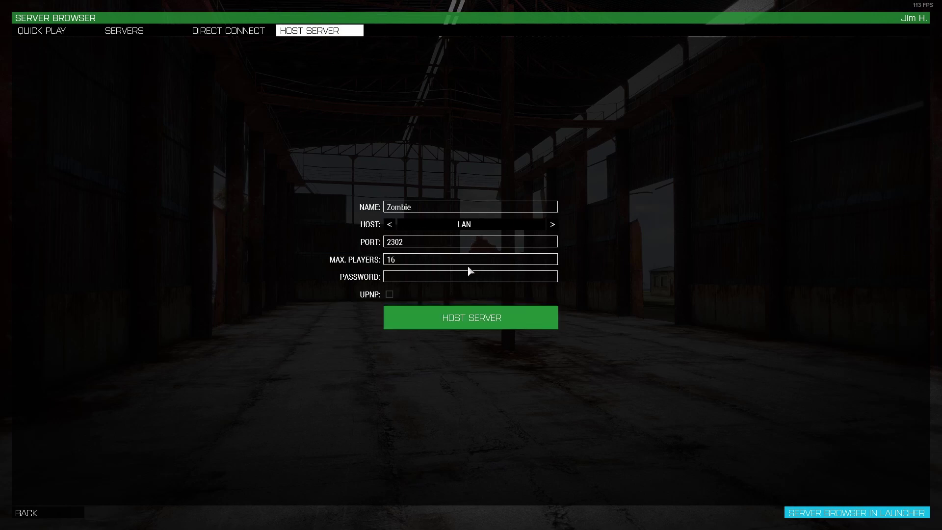
pyautogui.click(553, 225)
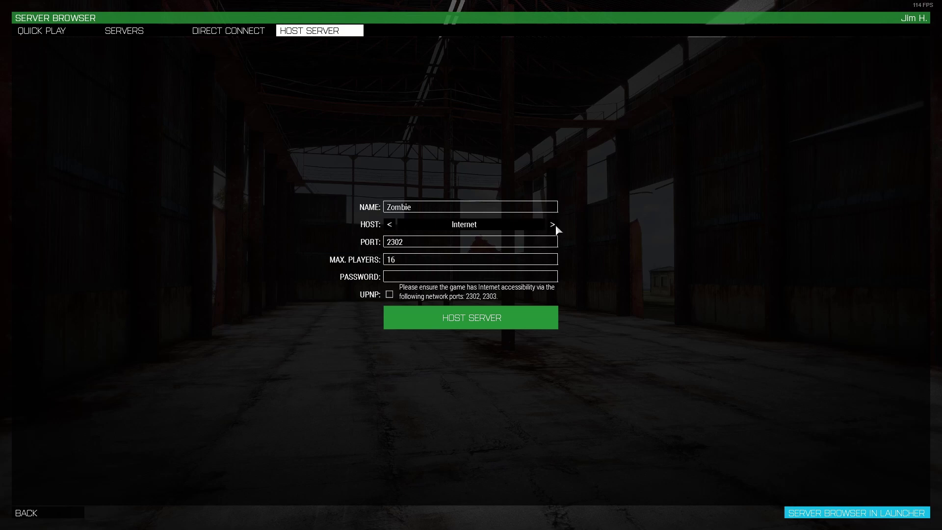
# Host the server on the existing port with a maximum of 4 players and UPNP enabled
pyautogui.moveTo(386, 243); pyautogui.dragTo(403, 243)
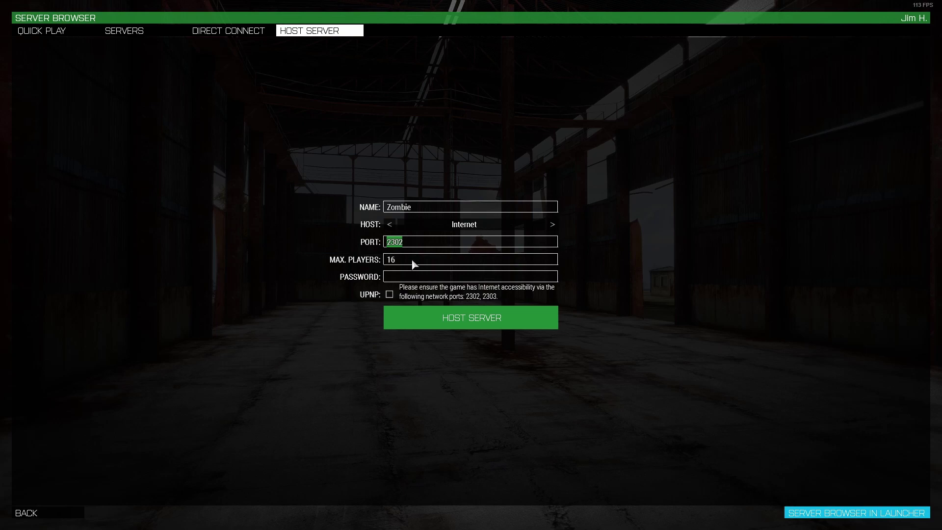
pyautogui.click(429, 245)
pyautogui.click(423, 263)
pyautogui.press('BackSpace')
pyautogui.press('BackSpace')
pyautogui.write('4')
pyautogui.click(390, 296)
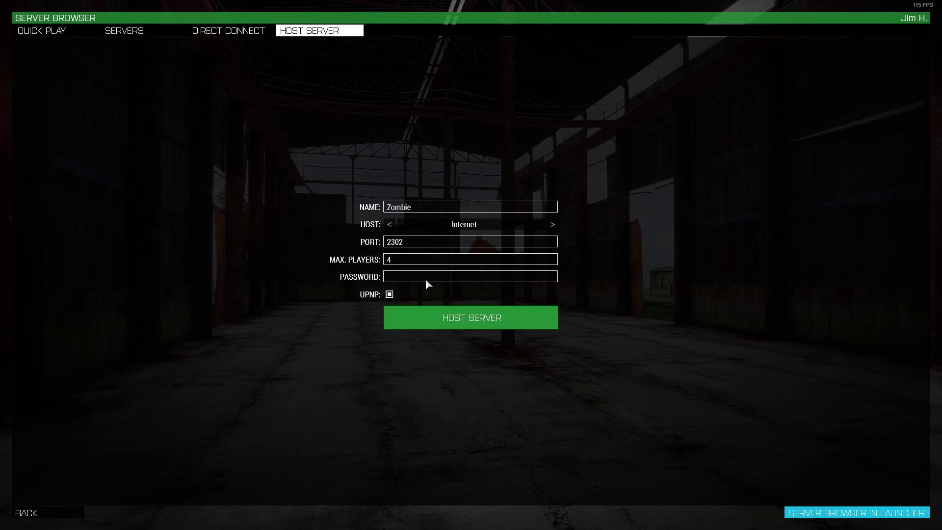
pyautogui.click(400, 278)
pyautogui.click(497, 322)
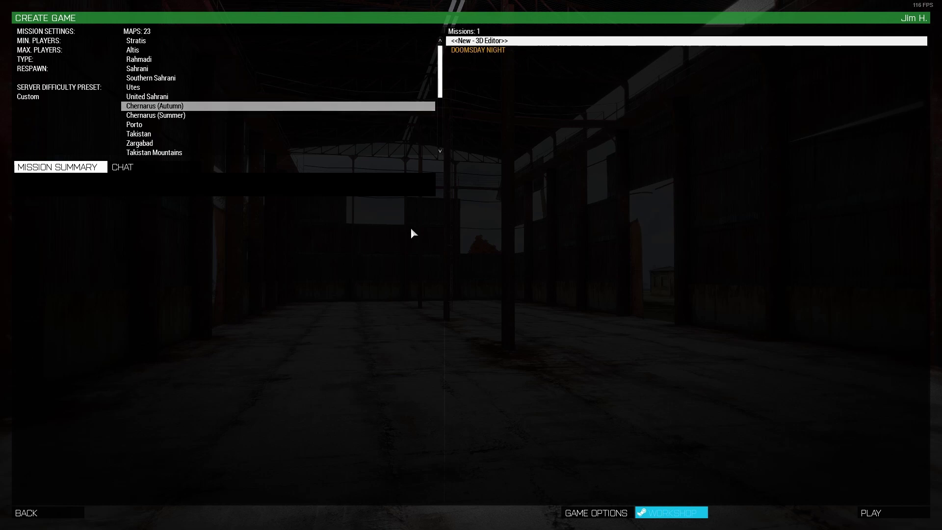
# View the missions available on the Stratis map, and switch back to the Chernarus (Autumn) map
pyautogui.scroll(-4, 322, 96)
pyautogui.scroll(4, 321, 98)
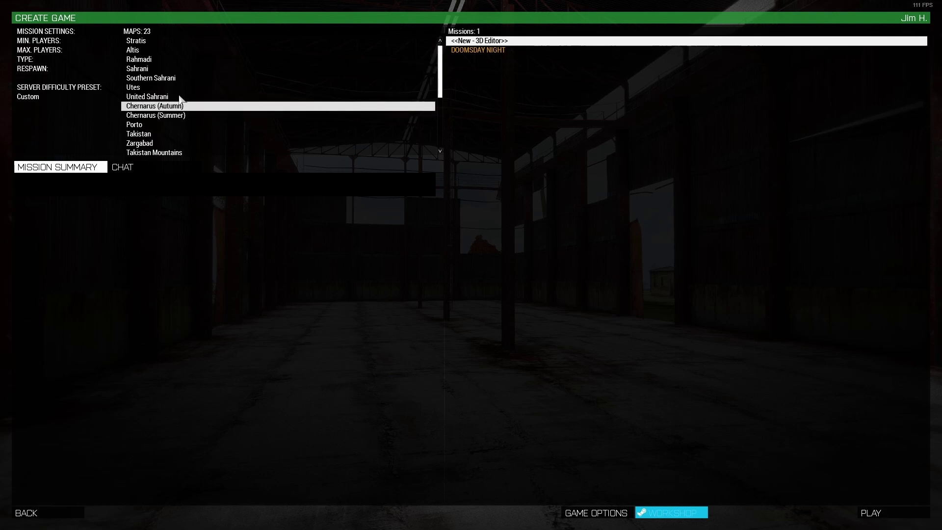
pyautogui.click(166, 59)
pyautogui.click(154, 43)
pyautogui.scroll(-5, 191, 98)
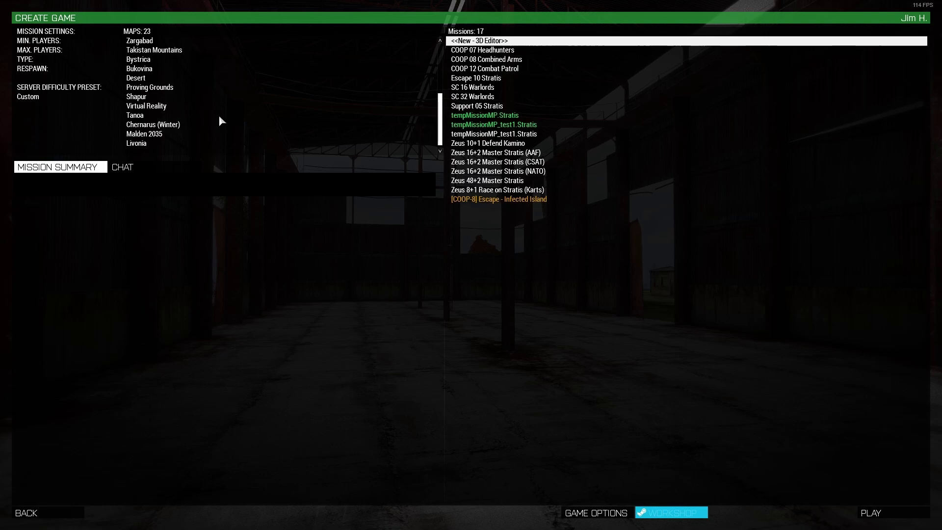
pyautogui.scroll(5, 220, 120)
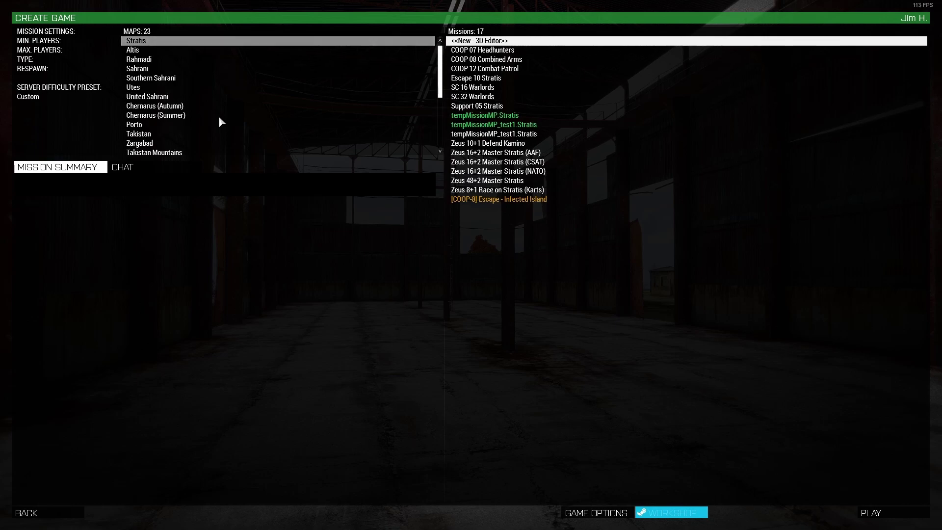
pyautogui.scroll(-1, 184, 107)
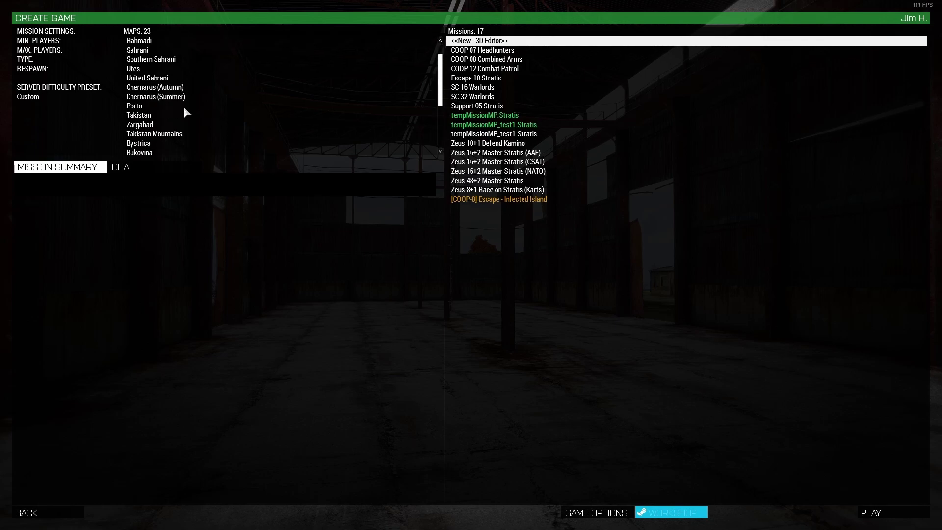
pyautogui.click(164, 87)
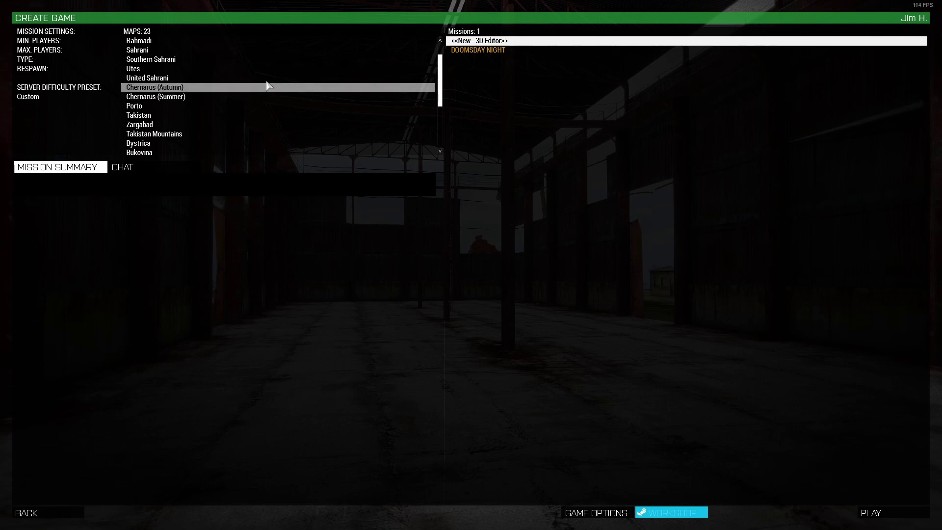
# Choose the DOOMSDAY NIGHT mission, read through its summary, and open its role assignment
pyautogui.click(508, 50)
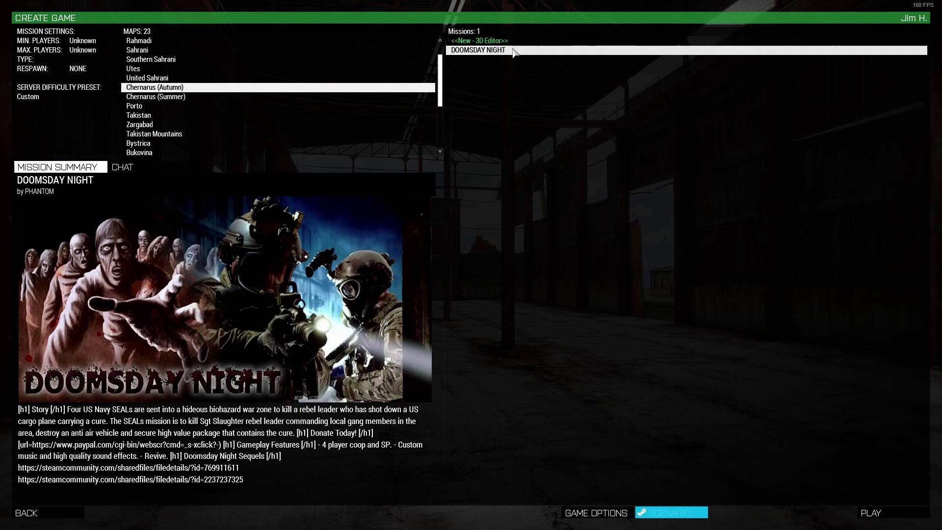
pyautogui.scroll(-7, 254, 126)
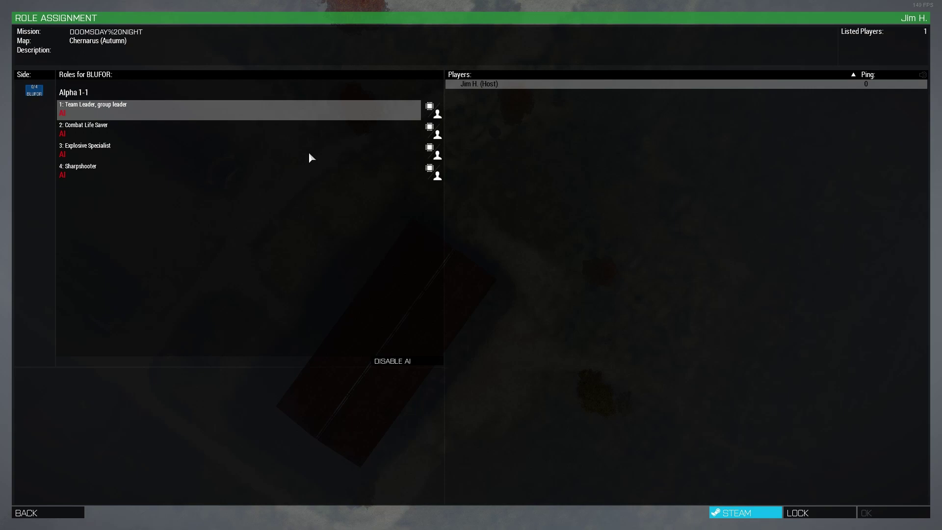
# Try the different BLUFOR roles, take Team Leader, and toggle the AI for the Combat Life Saver slot off and back on
pyautogui.click(152, 116)
pyautogui.click(138, 135)
pyautogui.click(132, 150)
pyautogui.click(129, 131)
pyautogui.click(126, 114)
pyautogui.click(137, 138)
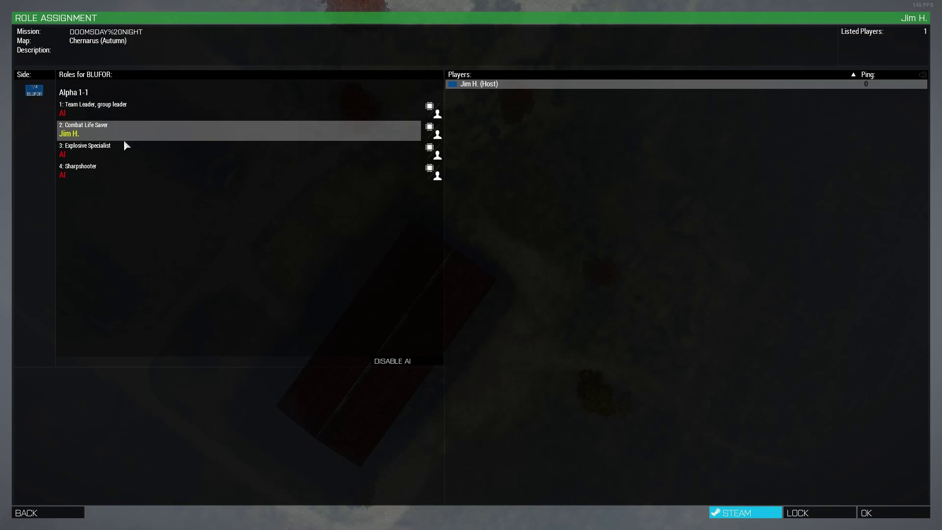
pyautogui.click(117, 113)
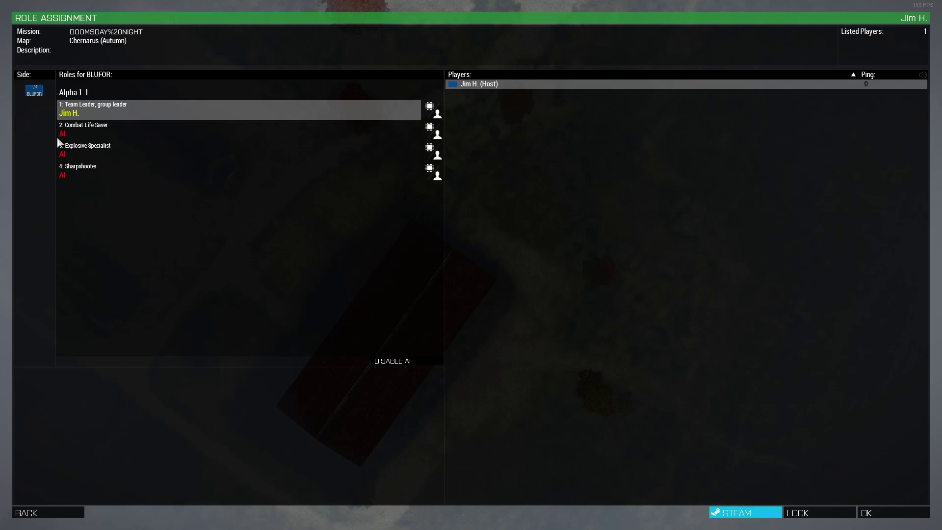
pyautogui.click(430, 128)
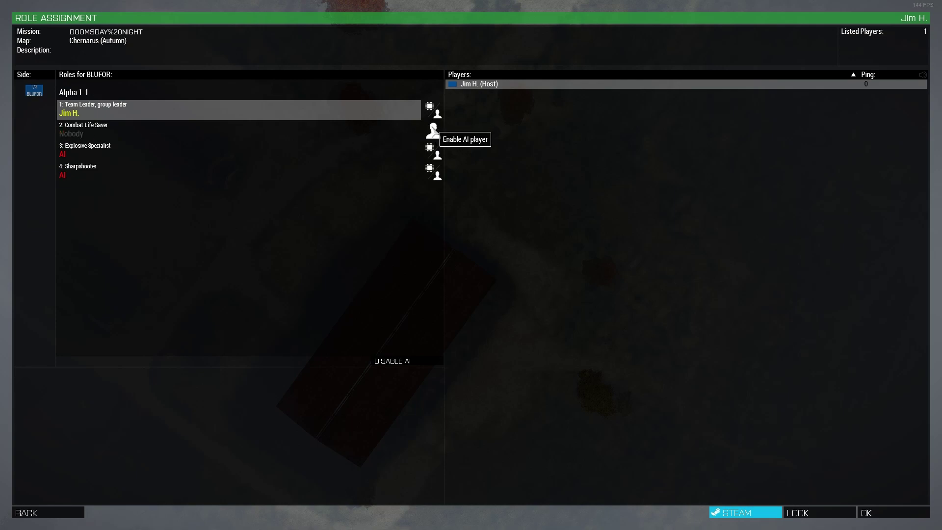
pyautogui.click(432, 128)
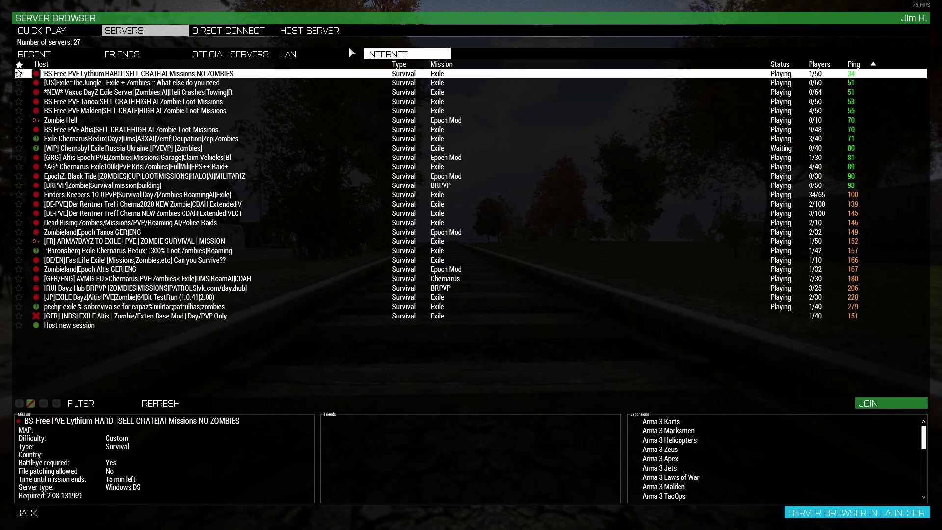
# Open the filter settings for the Internet server list and re-enter Zombie as the host name filter
pyautogui.click(428, 54)
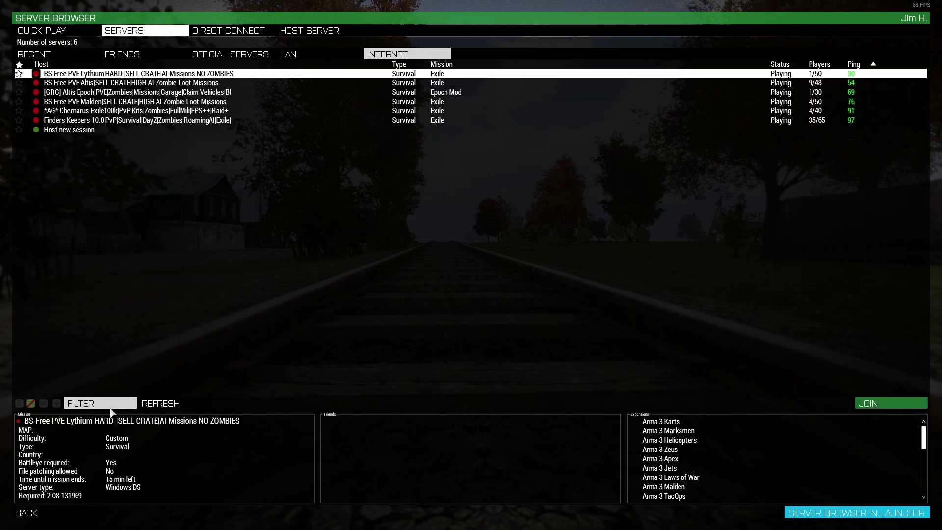
pyautogui.click(113, 411)
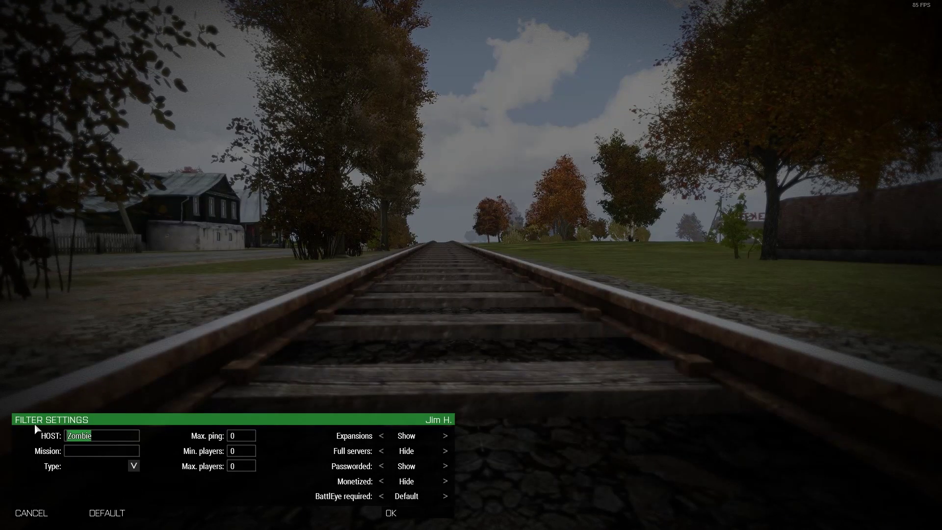
pyautogui.press('BackSpace')
pyautogui.press('BackSpace')
pyautogui.press('BackSpace')
pyautogui.press('BackSpace')
pyautogui.press('BackSpace')
pyautogui.press('BackSpace')
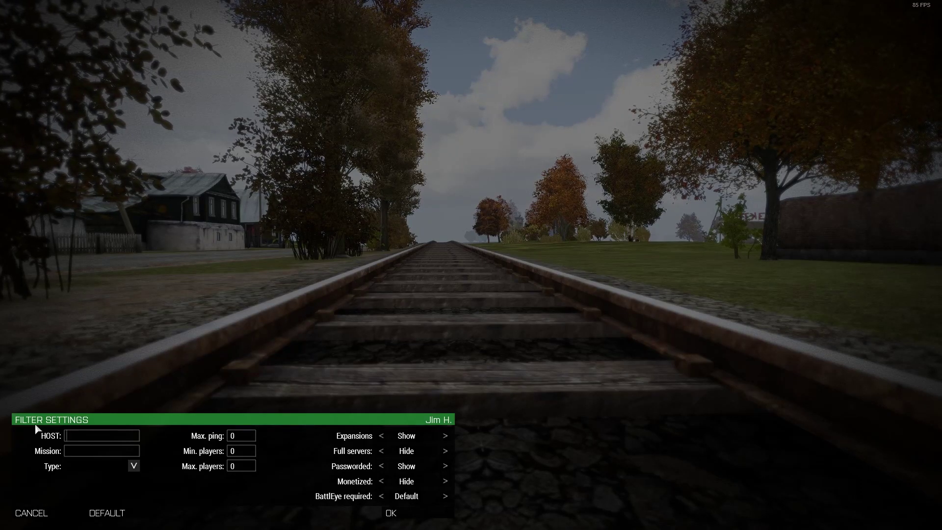
pyautogui.write('Zombie')
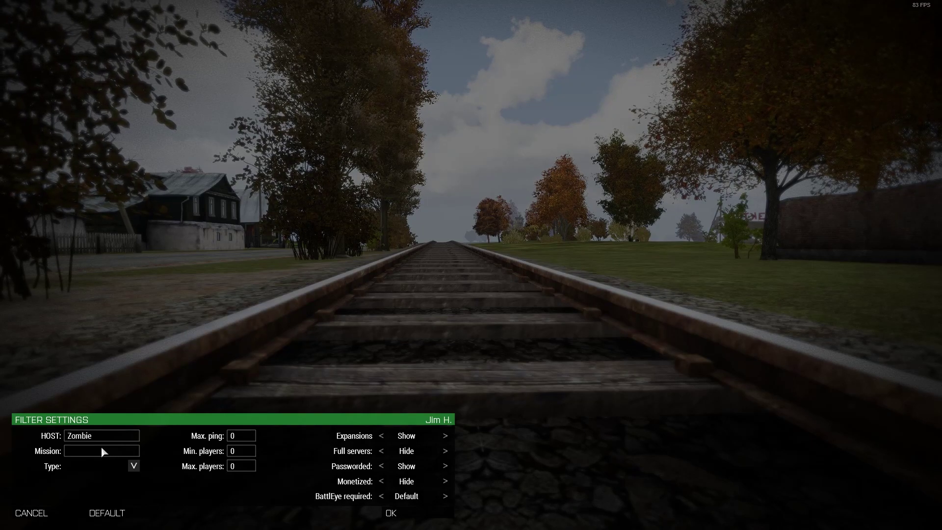
# View the game type options, keep the type filter blank, and apply the filter to the server list
pyautogui.click(135, 466)
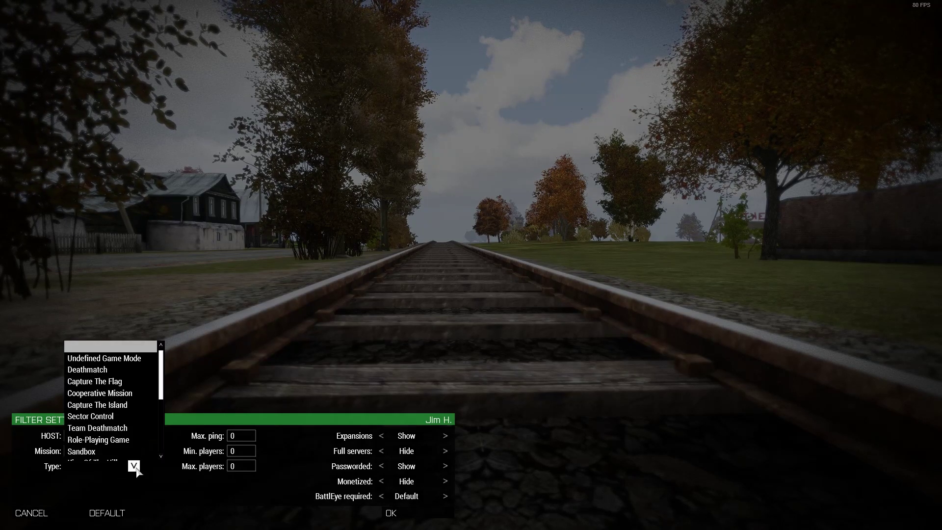
pyautogui.click(129, 359)
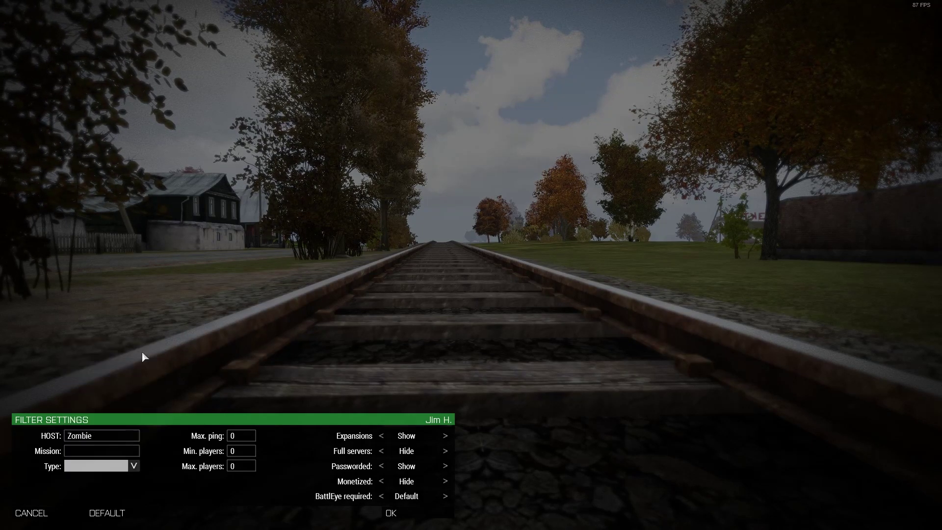
pyautogui.click(388, 513)
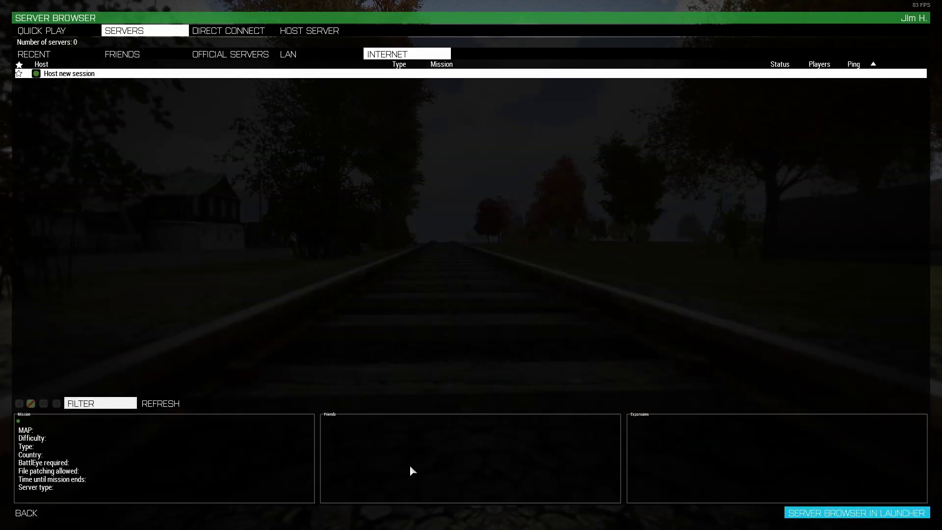